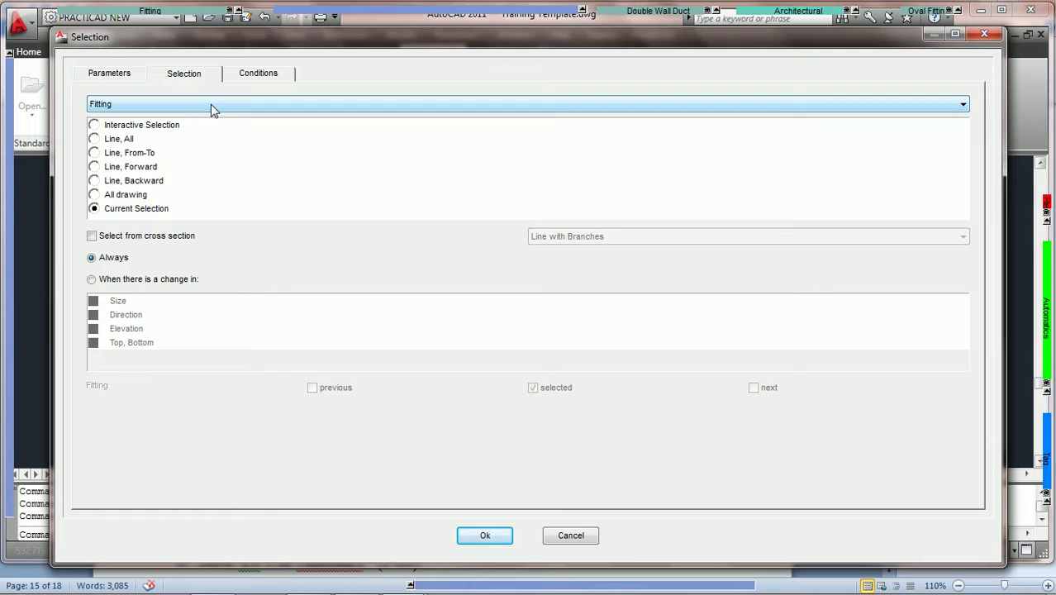
Set the automatic selection to pick tags from the current selection, with all tag types included, and apply it.
left_click(210, 104)
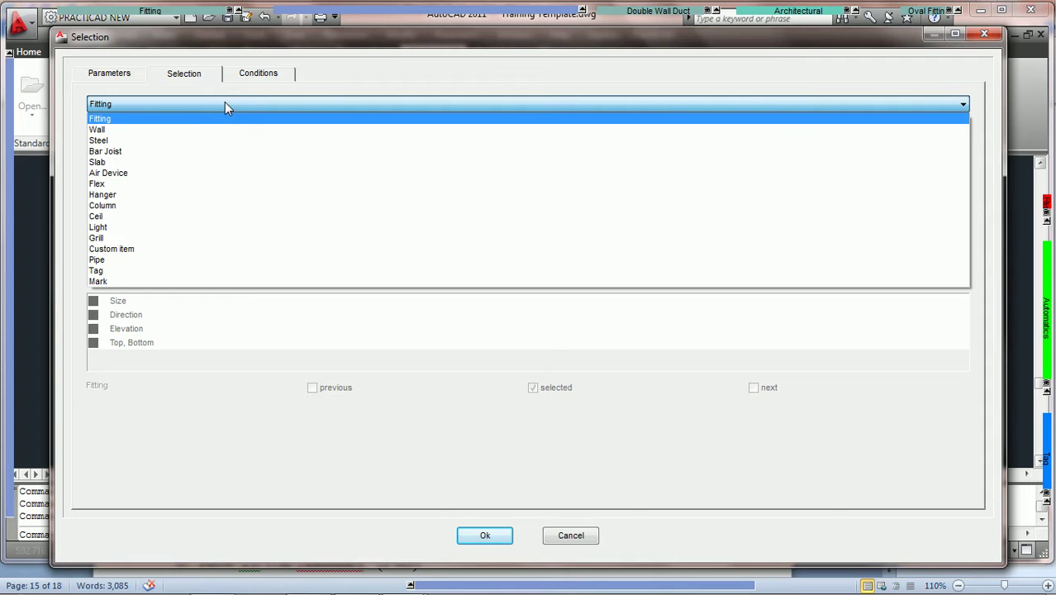
key("t")
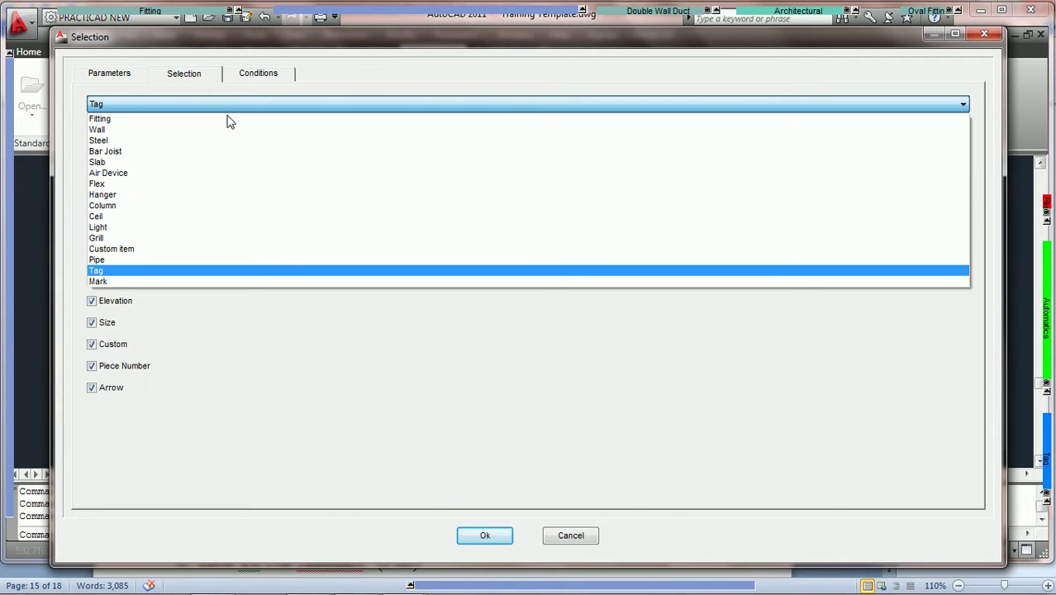
left_click(233, 104)
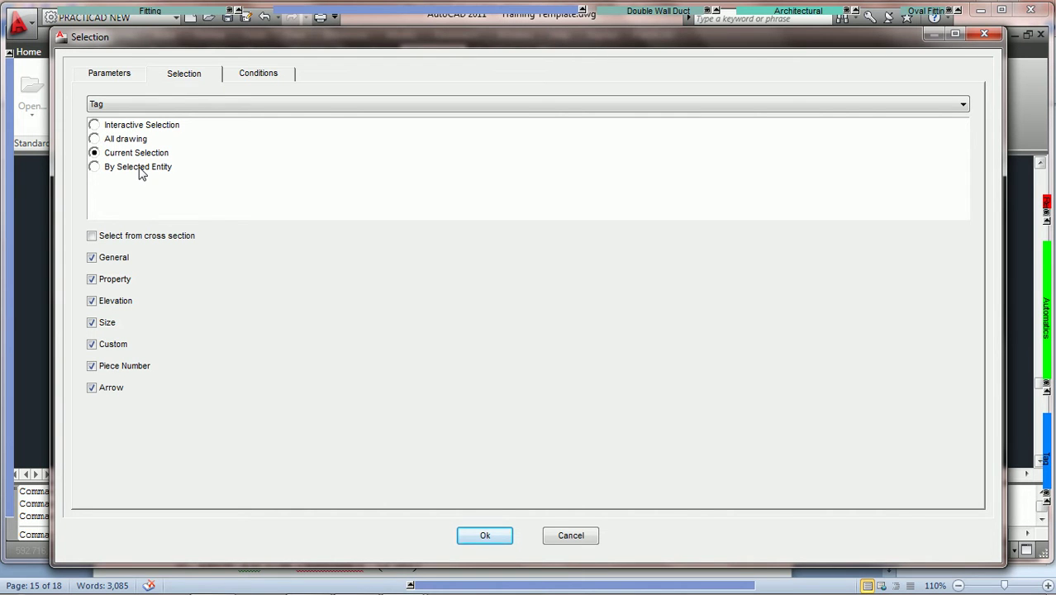
left_click(495, 537)
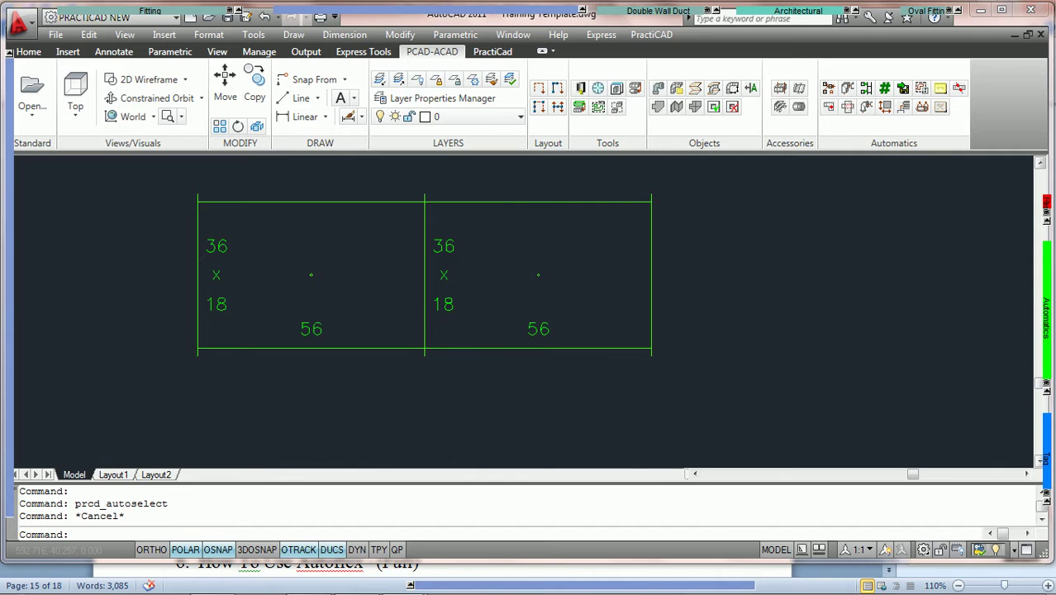
Crossing-select the two ducts without the first duct's size tag, filter them to tags by Current Selection, and clear the selection.
left_click(623, 397)
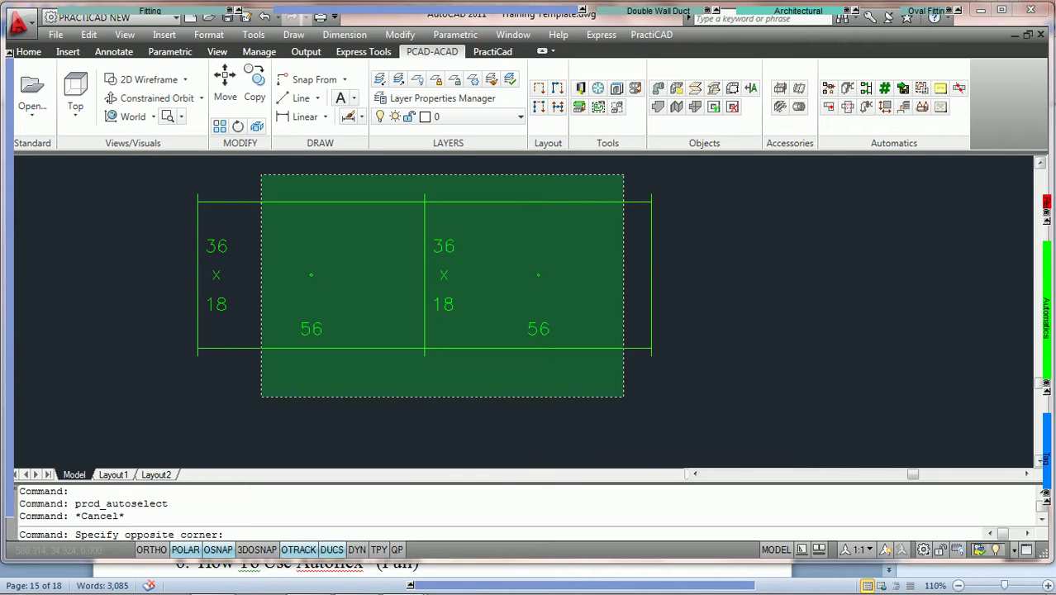
left_click(262, 175)
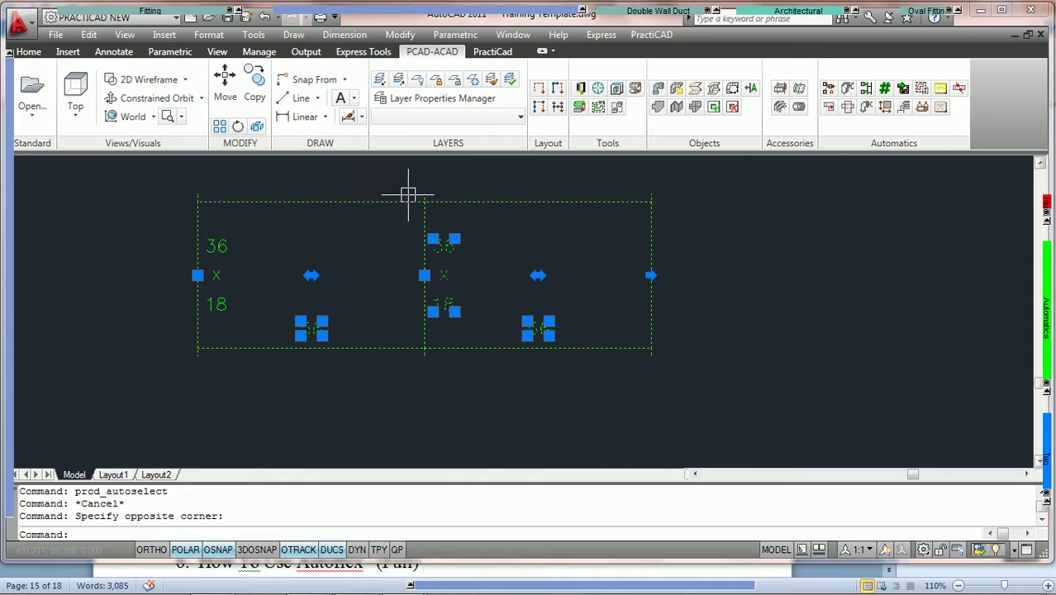
left_click(922, 89)
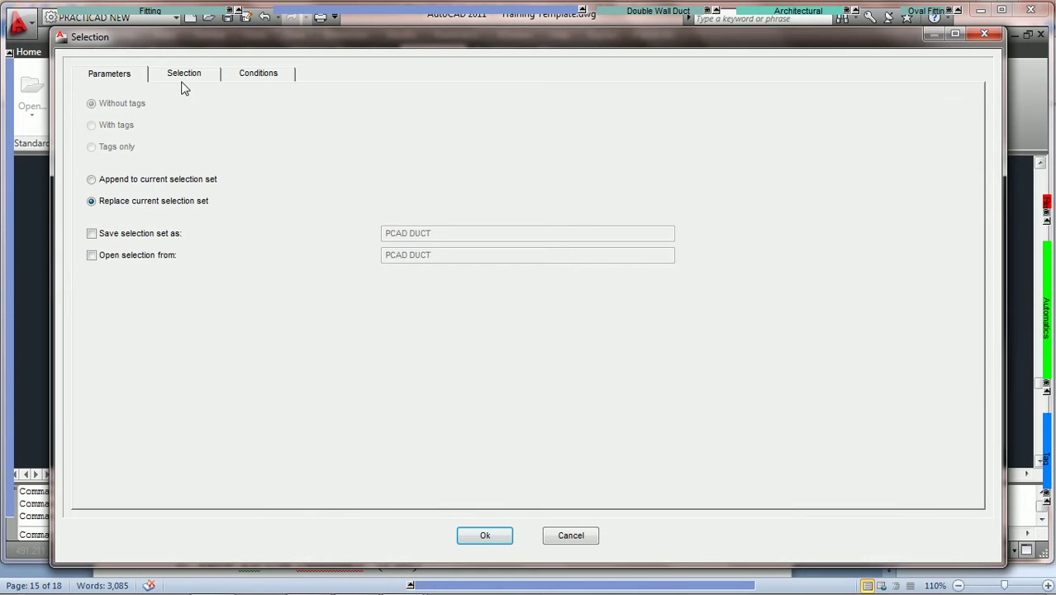
left_click(185, 76)
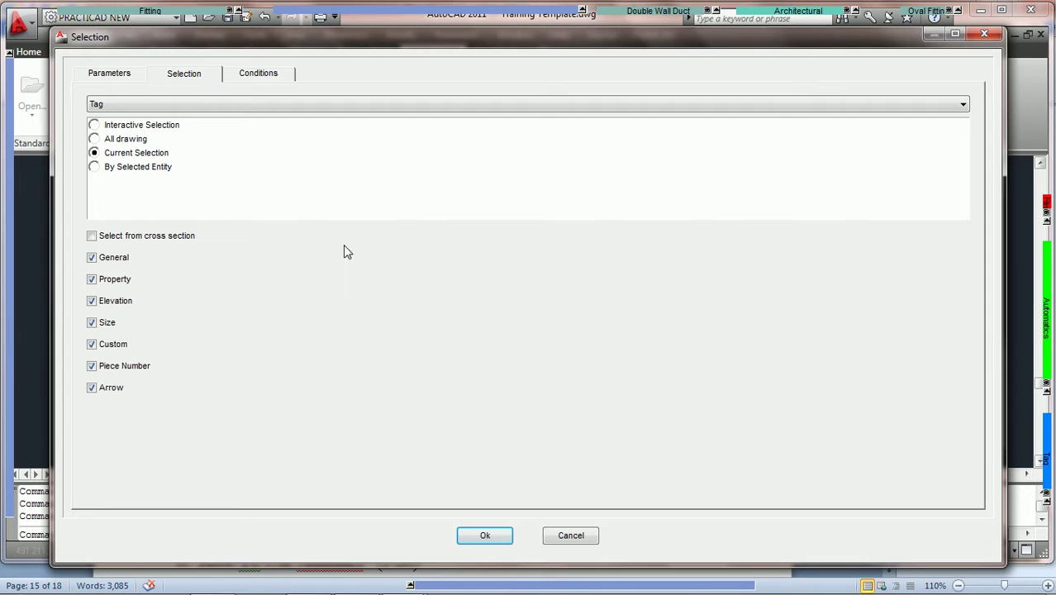
left_click(488, 531)
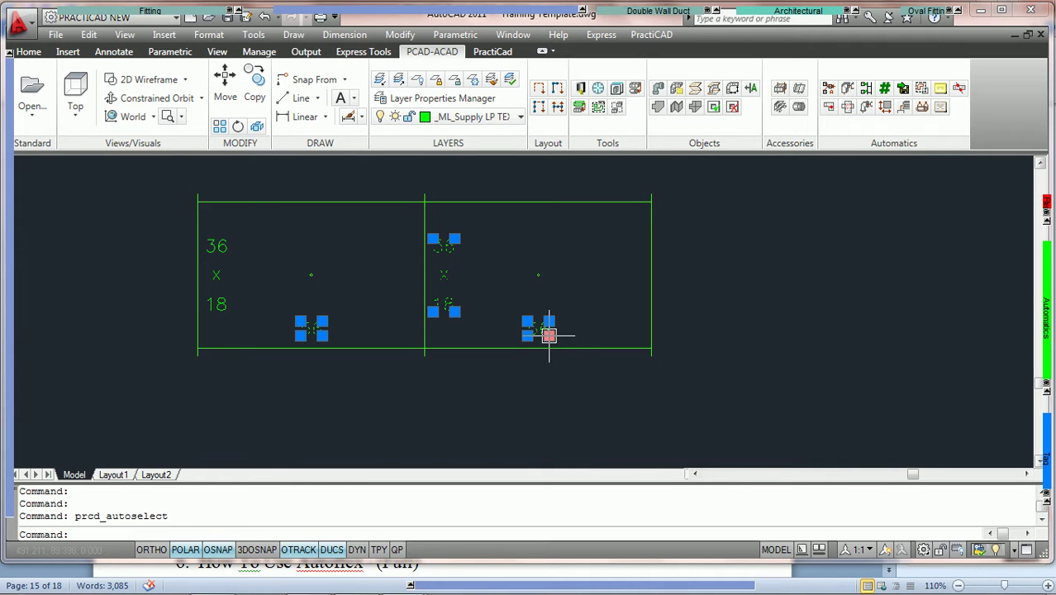
key("Escape")
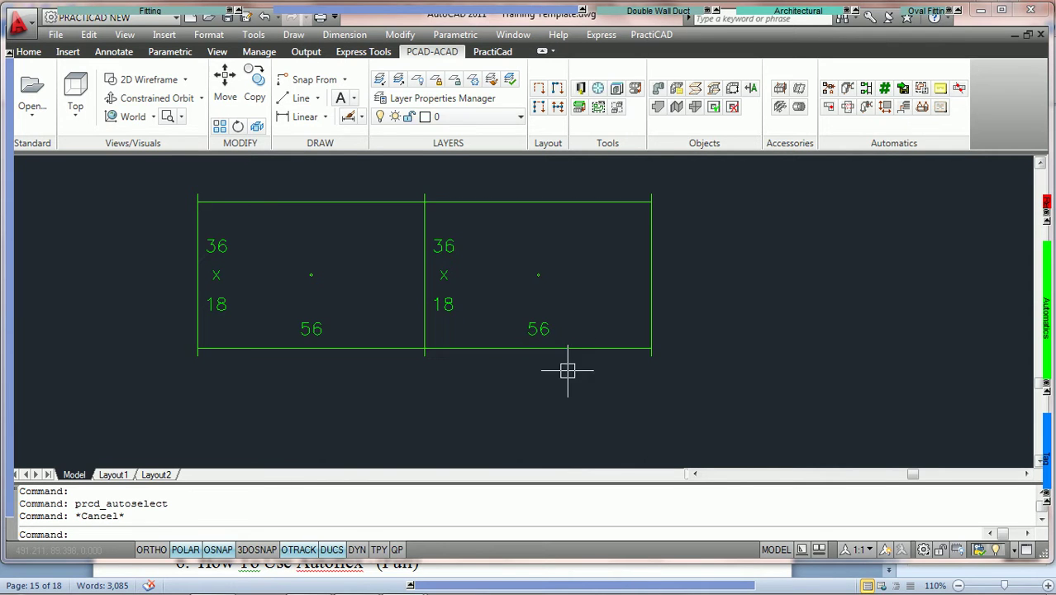
Crossing-select the two ducts and replace the selection with all their tags using the By Selected Entity option.
left_click(632, 385)
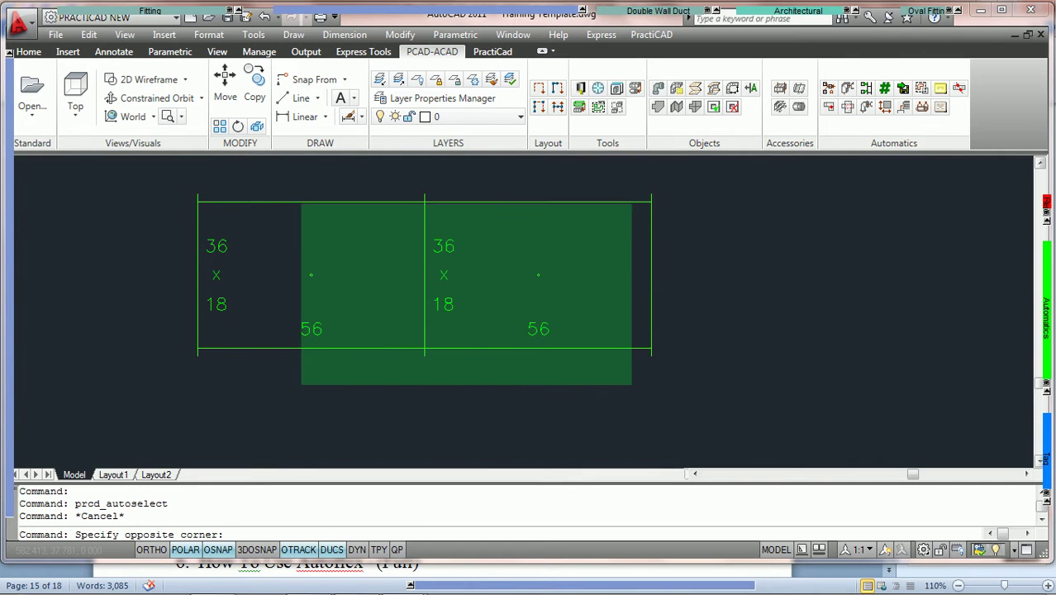
left_click(279, 176)
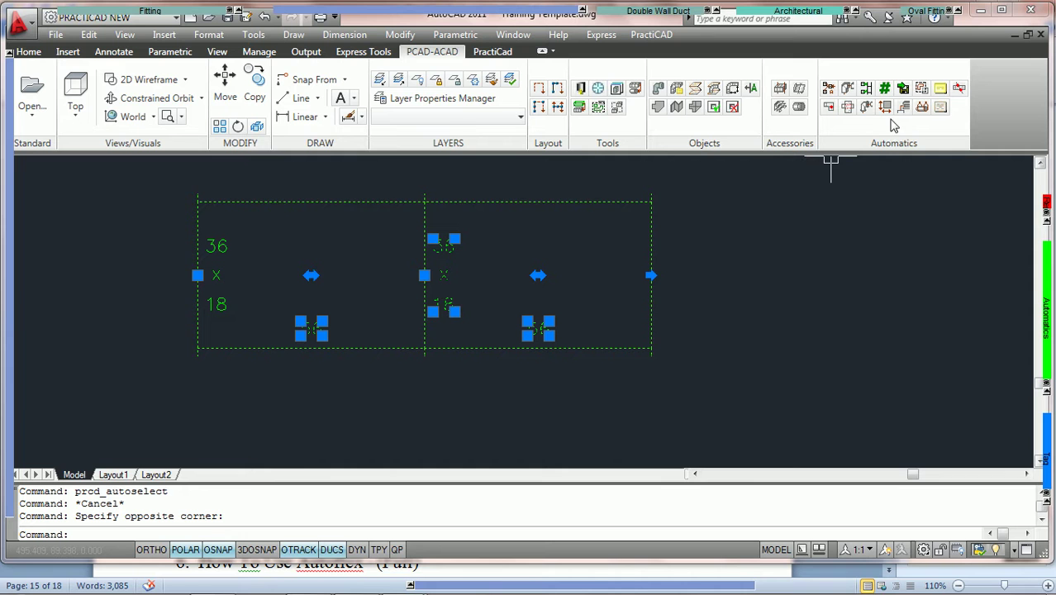
left_click(920, 91)
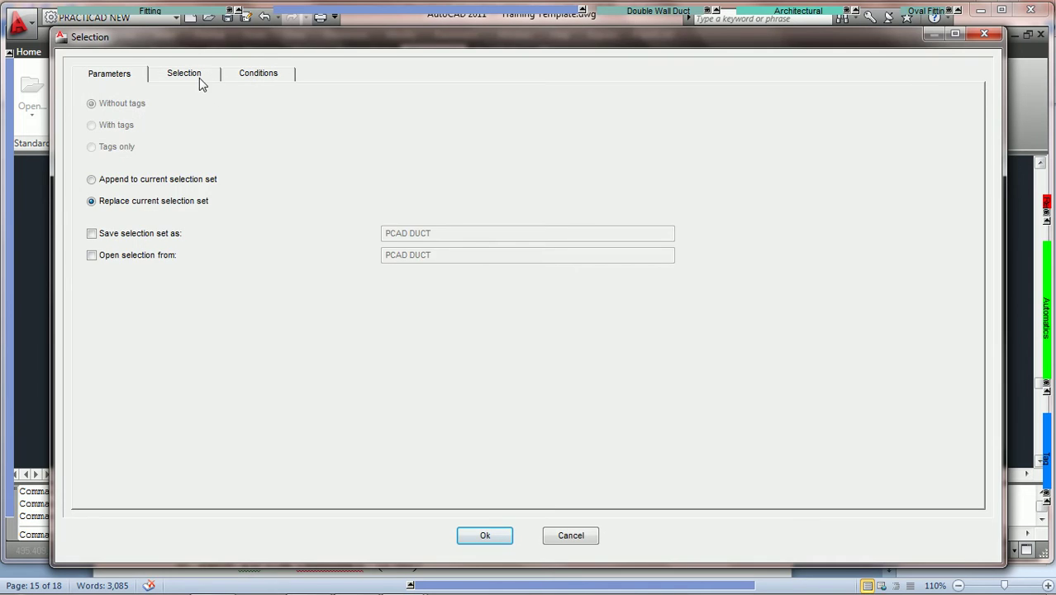
left_click(197, 76)
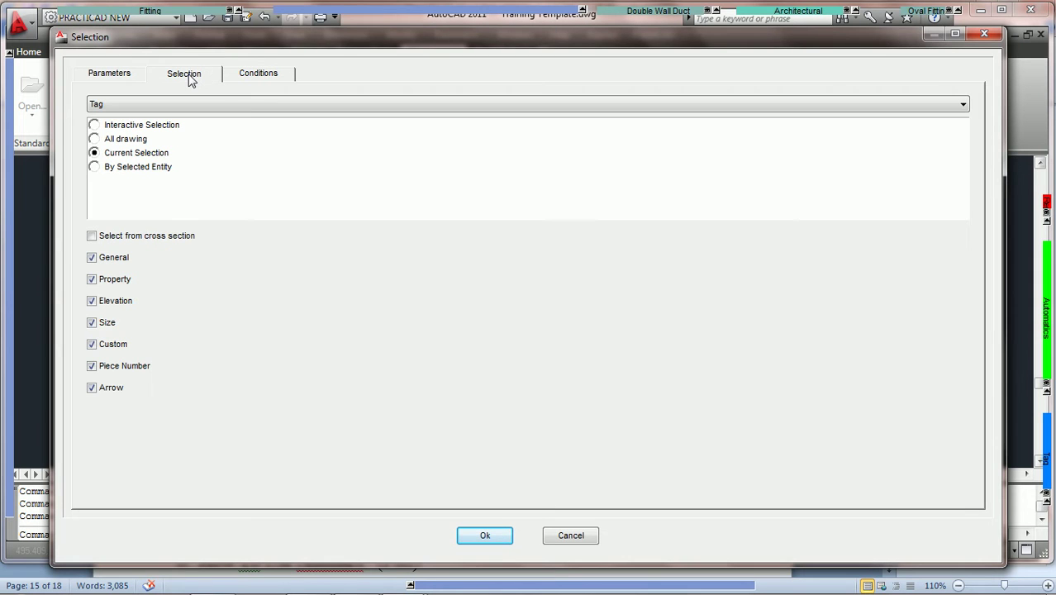
left_click(94, 168)
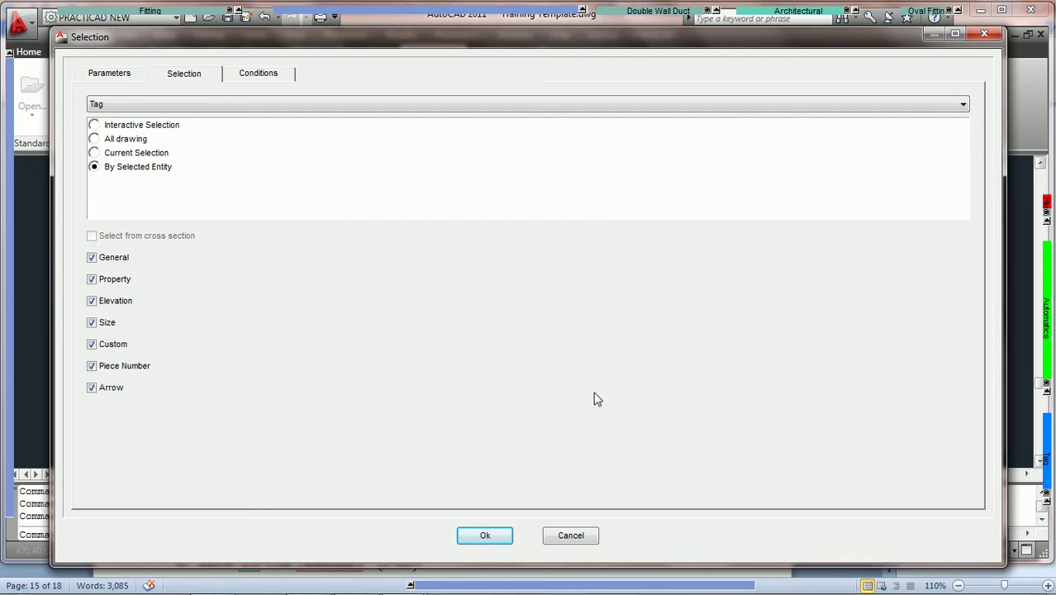
left_click(483, 536)
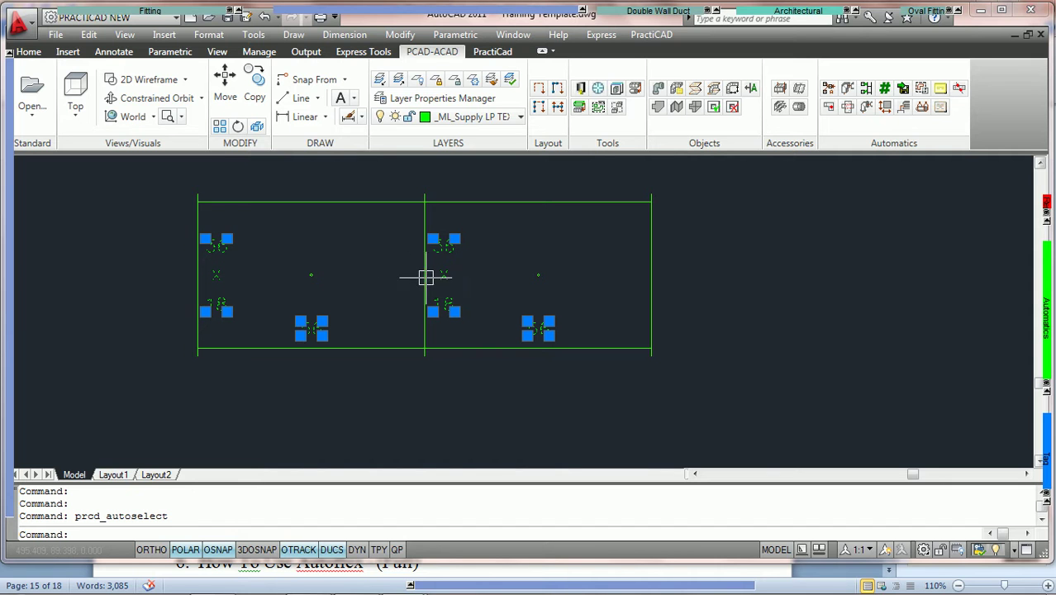
Place two square 12"Ø air devices with their tags side by side above the ducts and end the placement command.
middle_click_drag(461, 272, 464, 318)
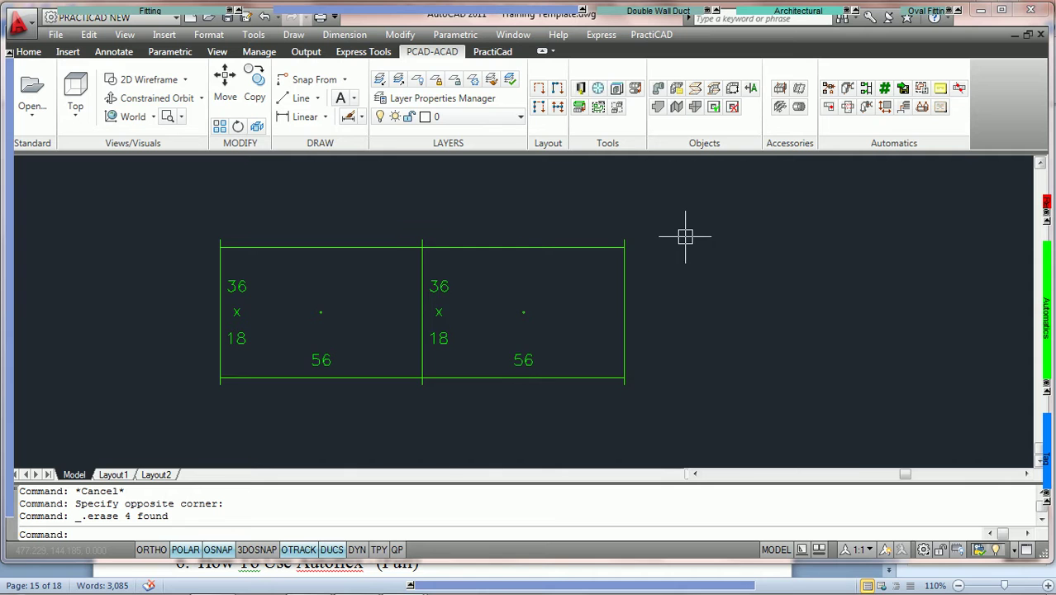
scroll(685, 226, "down", 1)
middle_click_drag(750, 207, 717, 290)
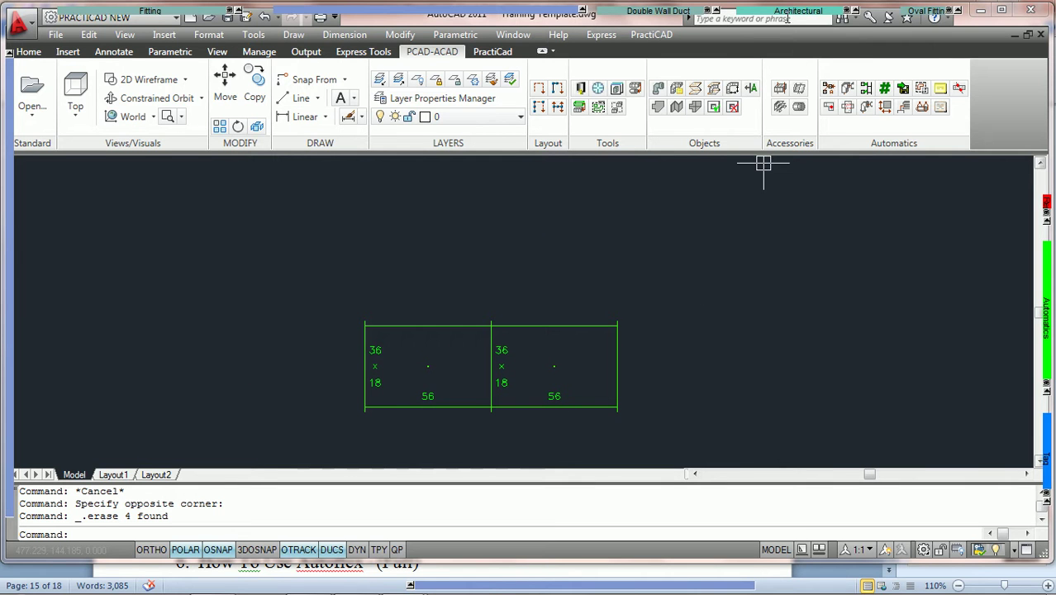
left_click(752, 30)
left_click(754, 35)
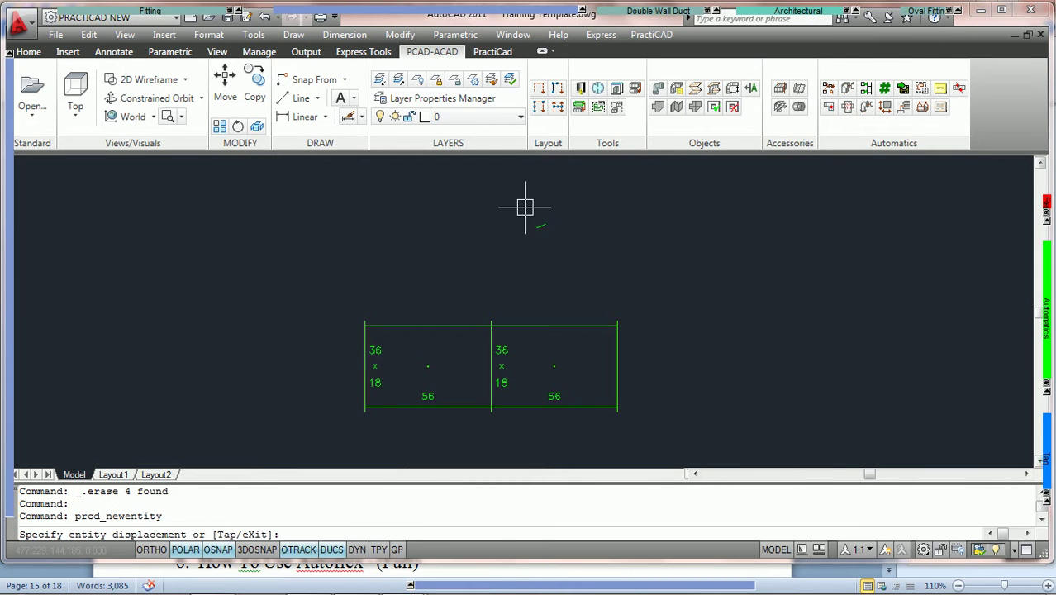
left_click(351, 227)
left_click(414, 229)
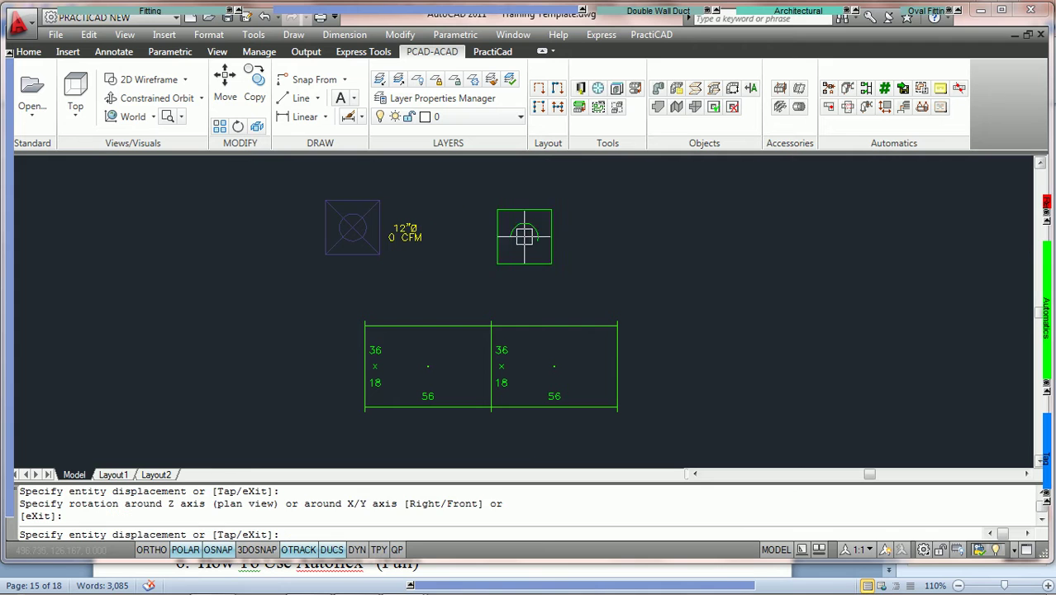
left_click(520, 230)
left_click(578, 233)
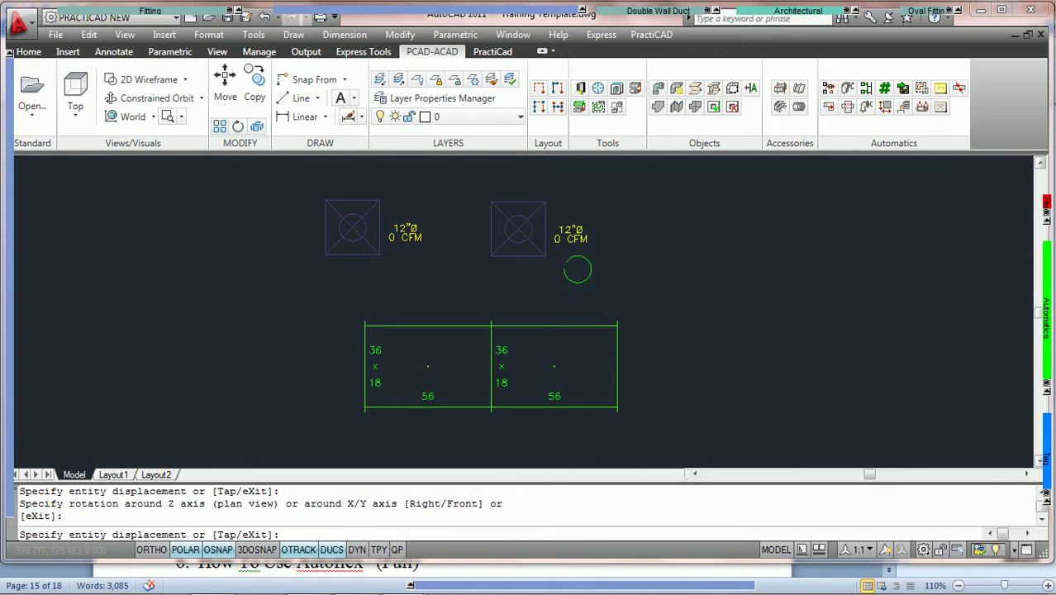
scroll(573, 263, "up", 2)
key("Escape")
Select both air devices and replace the selection with their tags using By Selected Entity, leaving any further selection command.
left_click(612, 306)
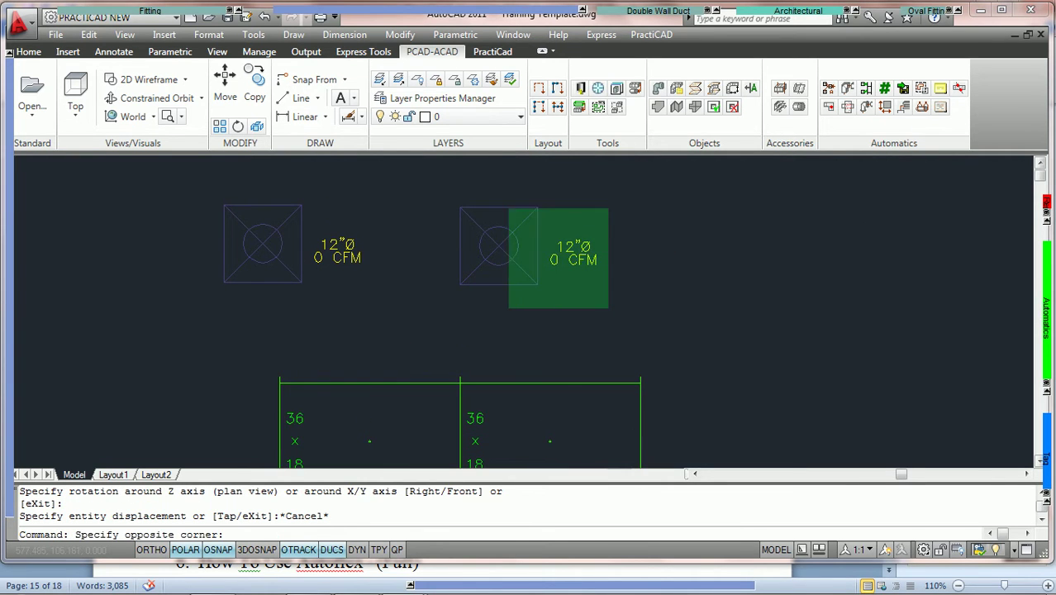
left_click(490, 182)
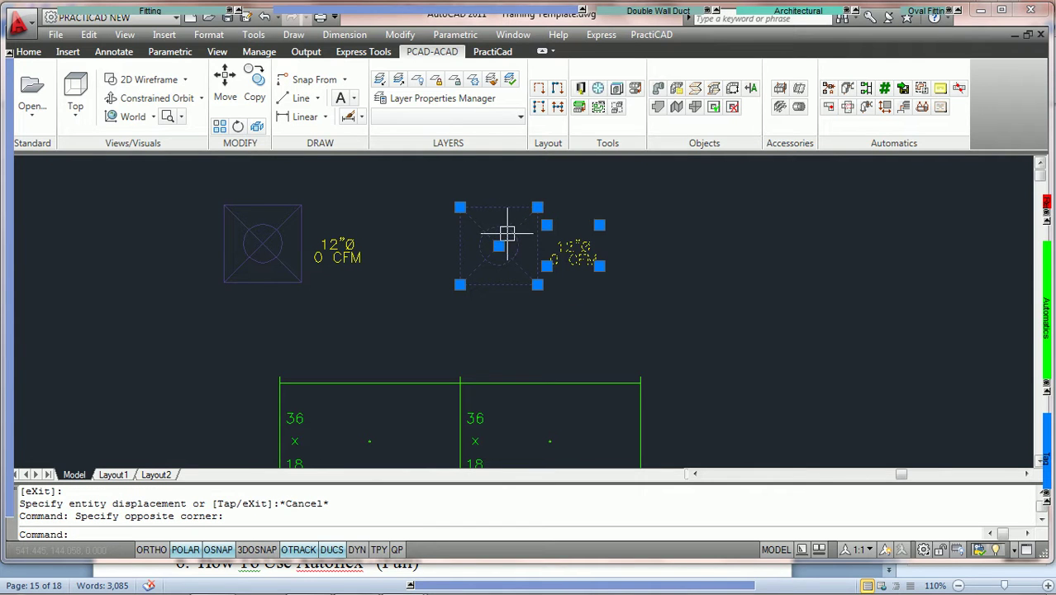
left_click(271, 237)
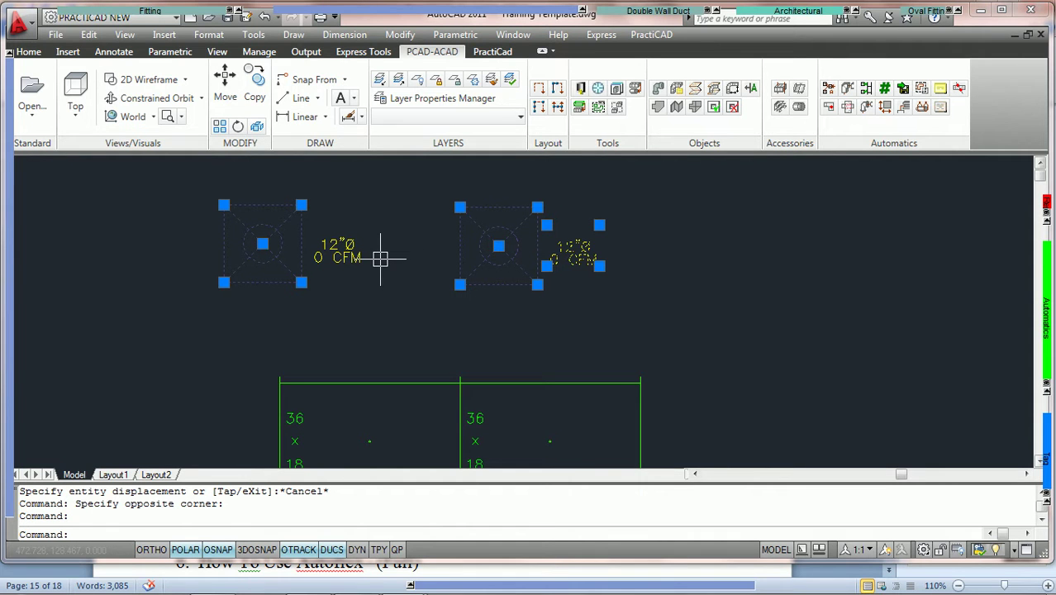
left_click(922, 89)
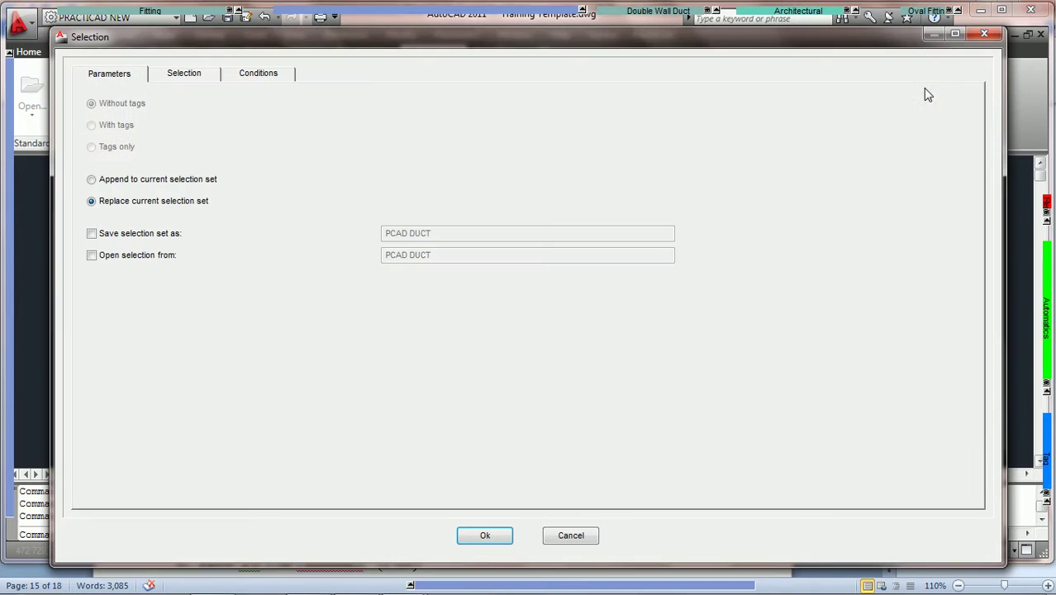
left_click(197, 76)
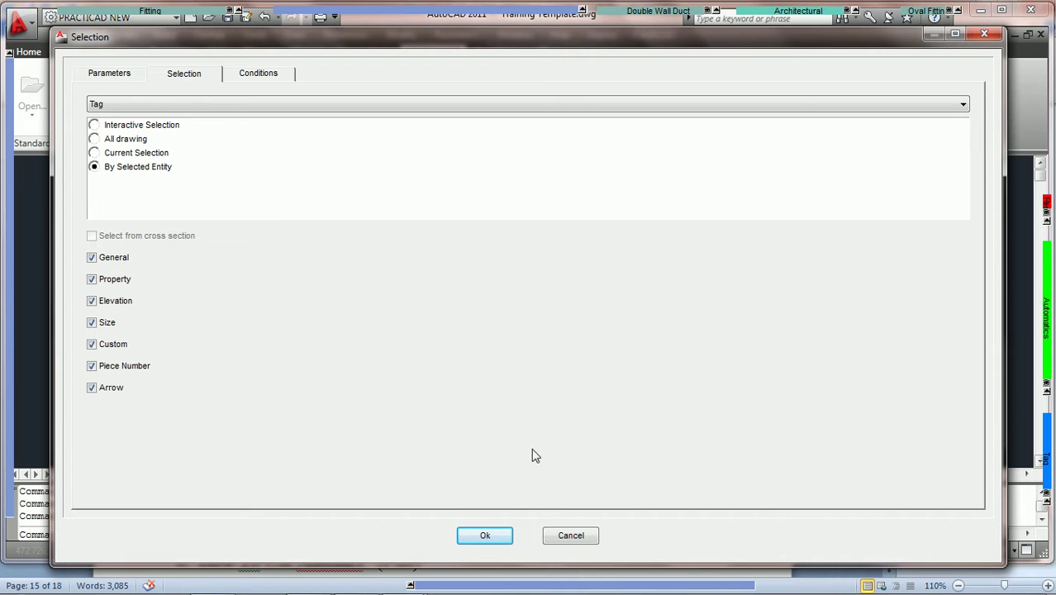
left_click(485, 535)
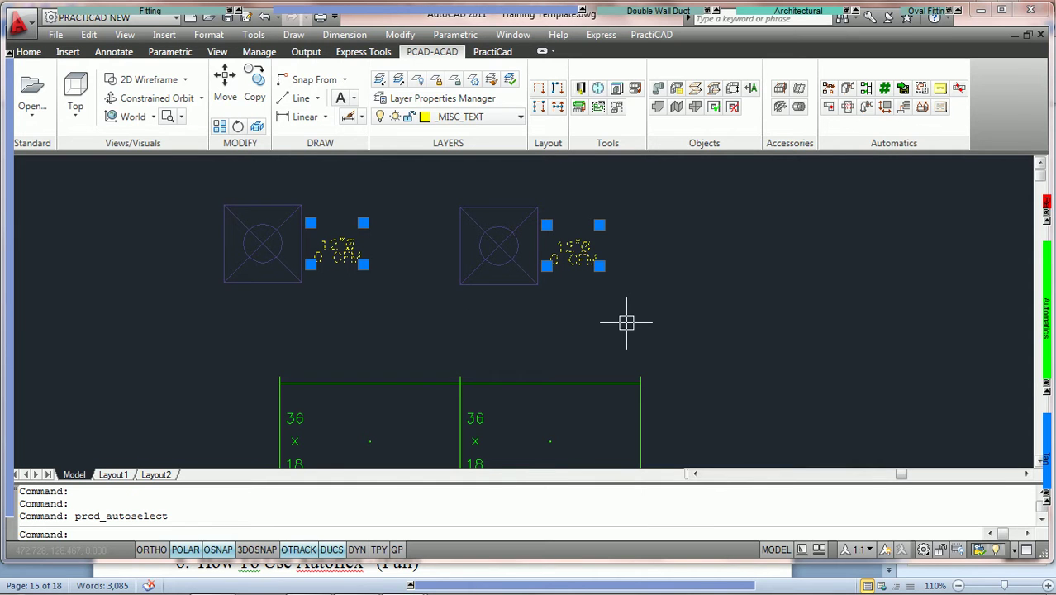
key("Return")
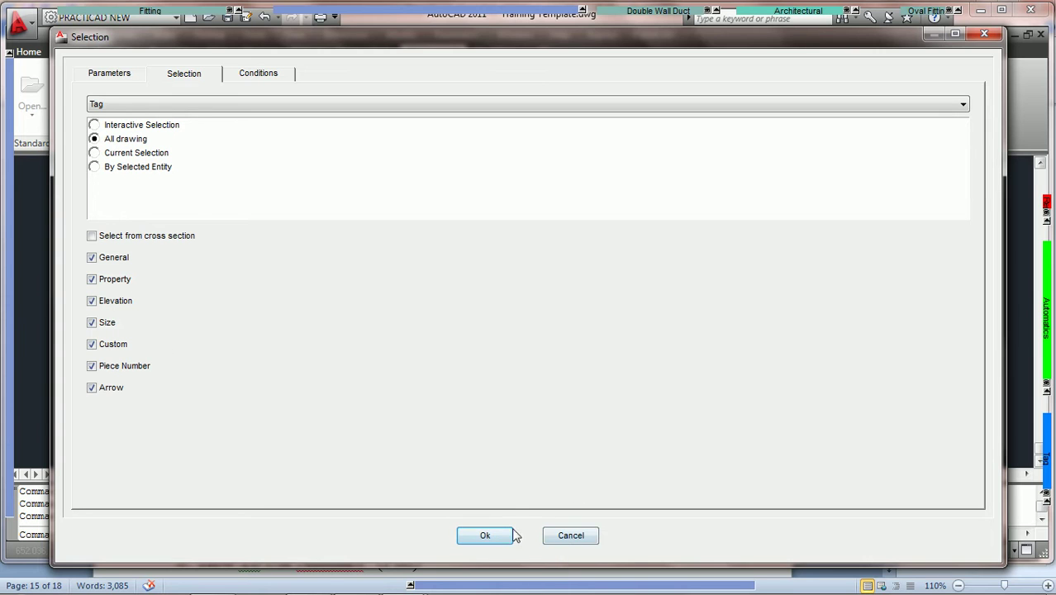
left_click(577, 534)
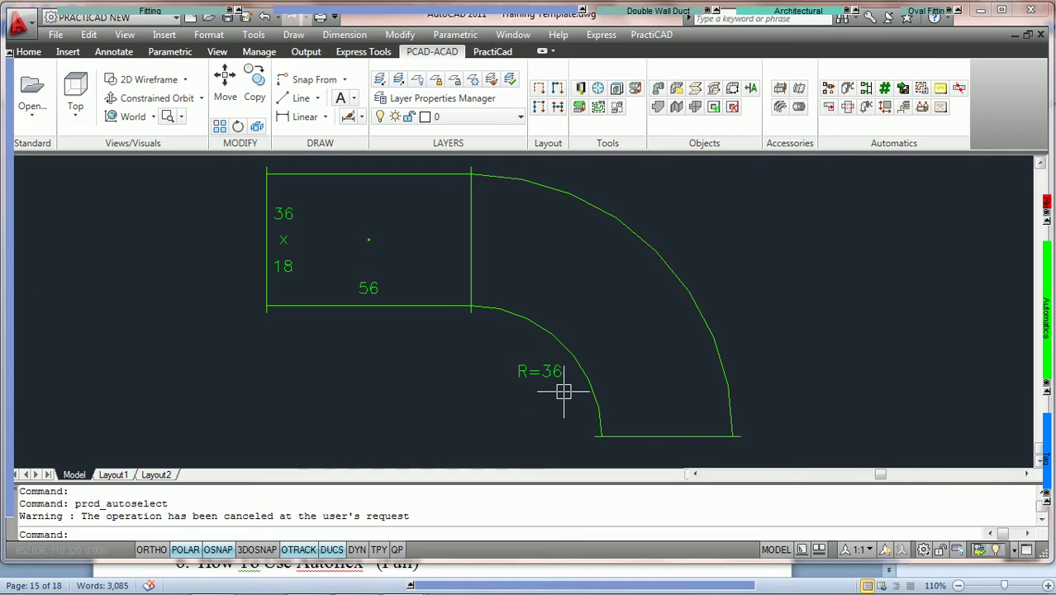
Open the tag settings of the elbow's R=36 tag, check its tag type and property, and close them without changes.
left_click(539, 376)
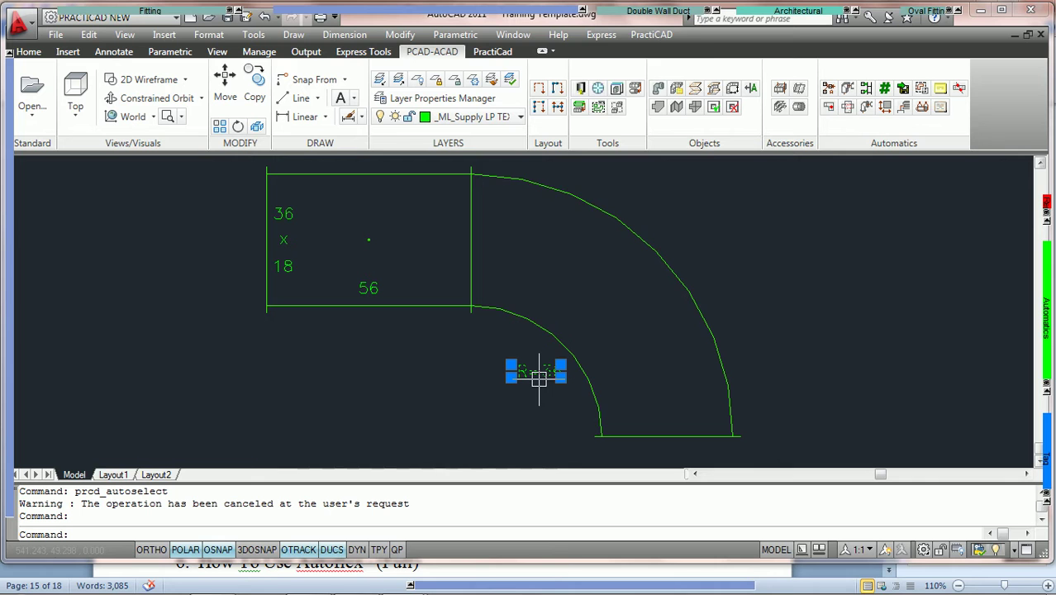
right_click(539, 377)
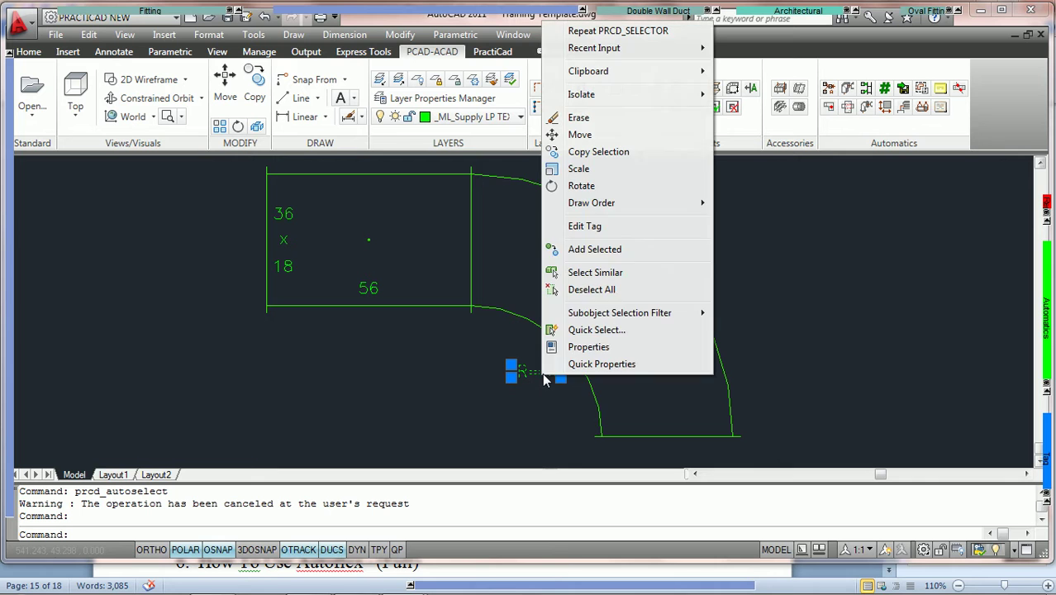
left_click(585, 228)
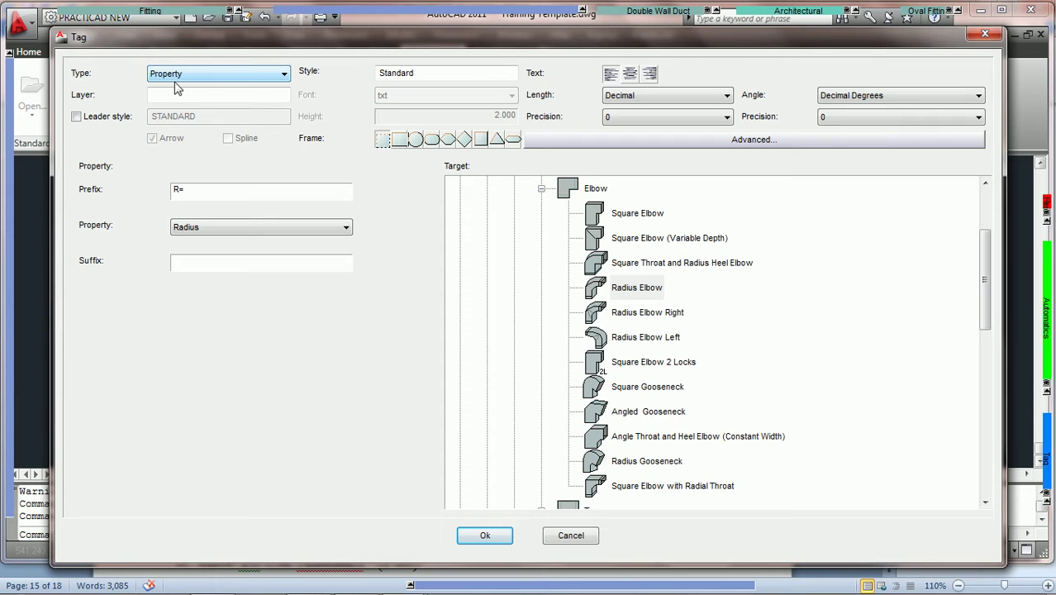
left_click(983, 36)
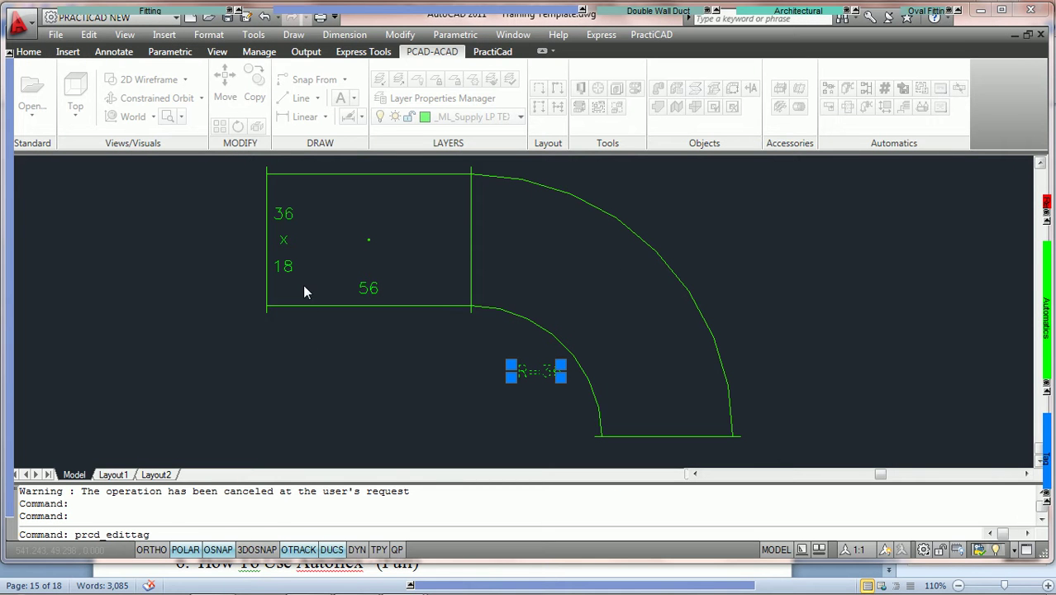
left_click(304, 291)
key("Escape")
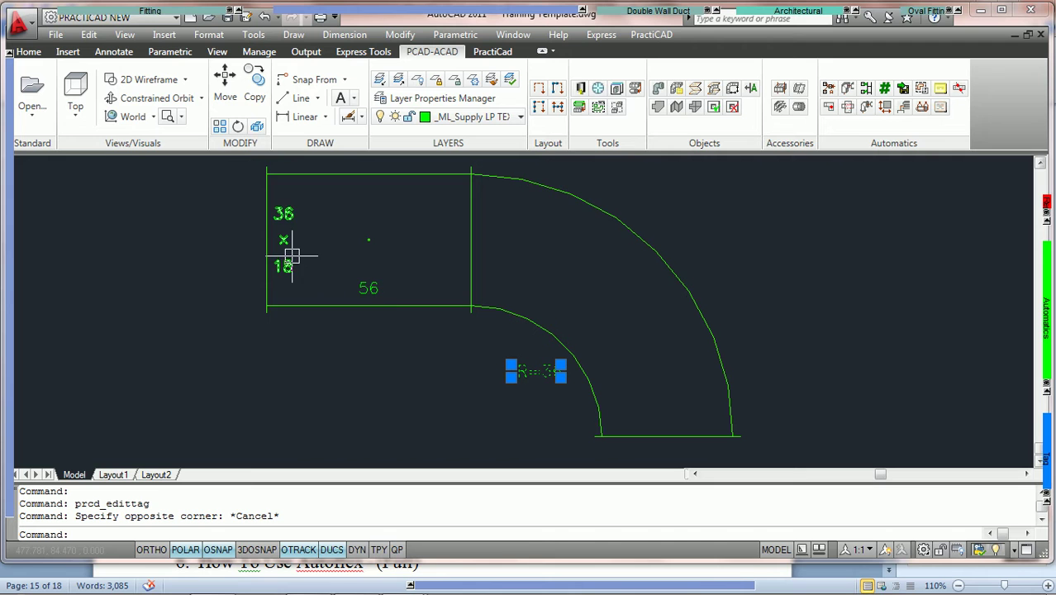
Open the tag settings of the straight duct's 36 x 18 size tag to check its type and layout.
left_click(292, 256)
right_click(292, 256)
left_click(347, 465)
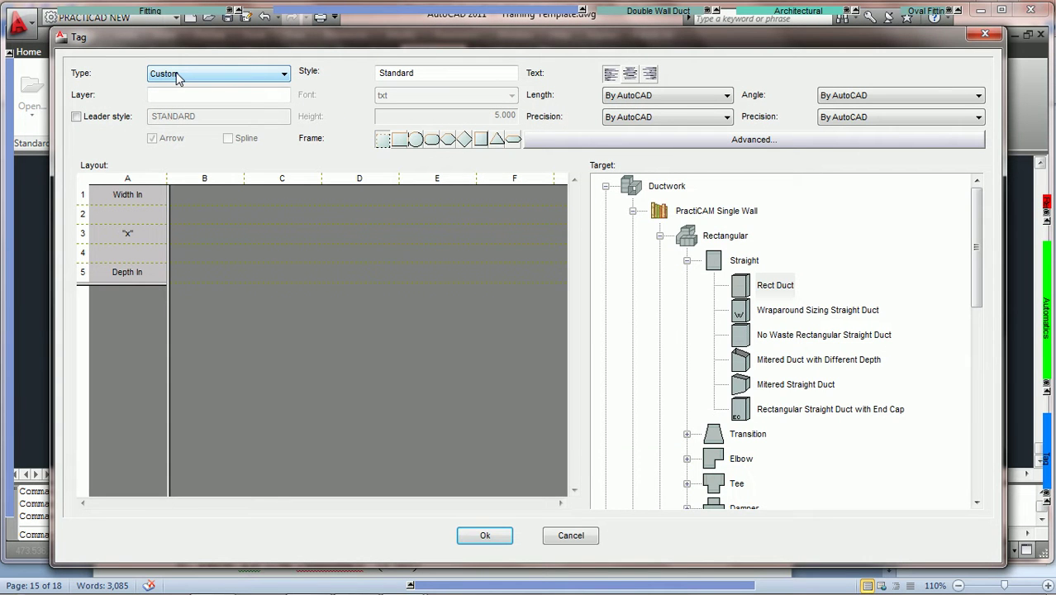
Close the straight duct's size tag settings without changes and clear the tag selection.
left_click(984, 34)
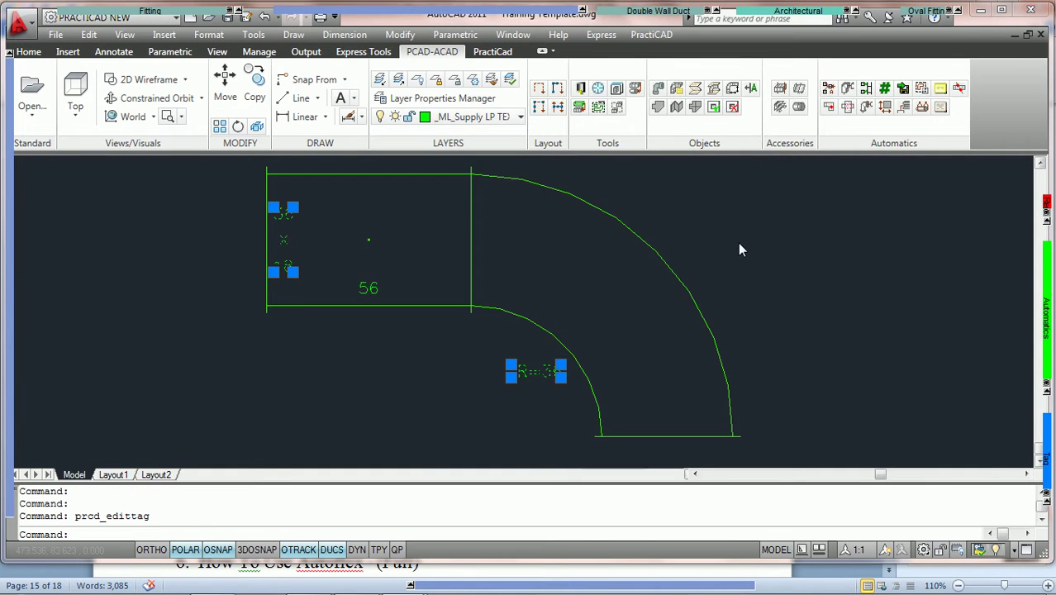
key("Escape")
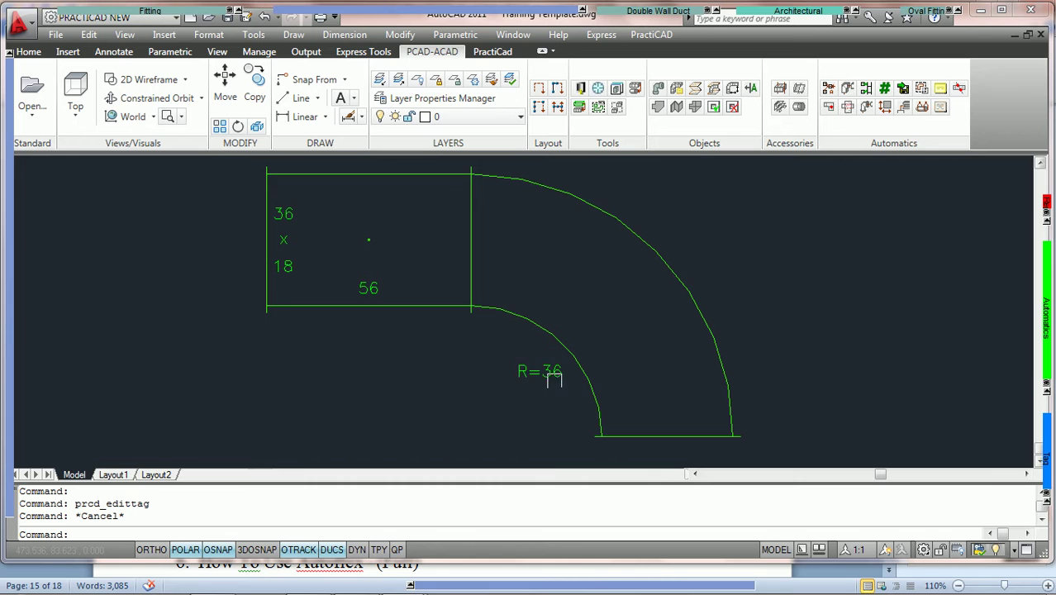
Auto-select only the Property tags in all of the drawing, excluding Custom tags, clear the selection, and leave any further selection command.
left_click(922, 91)
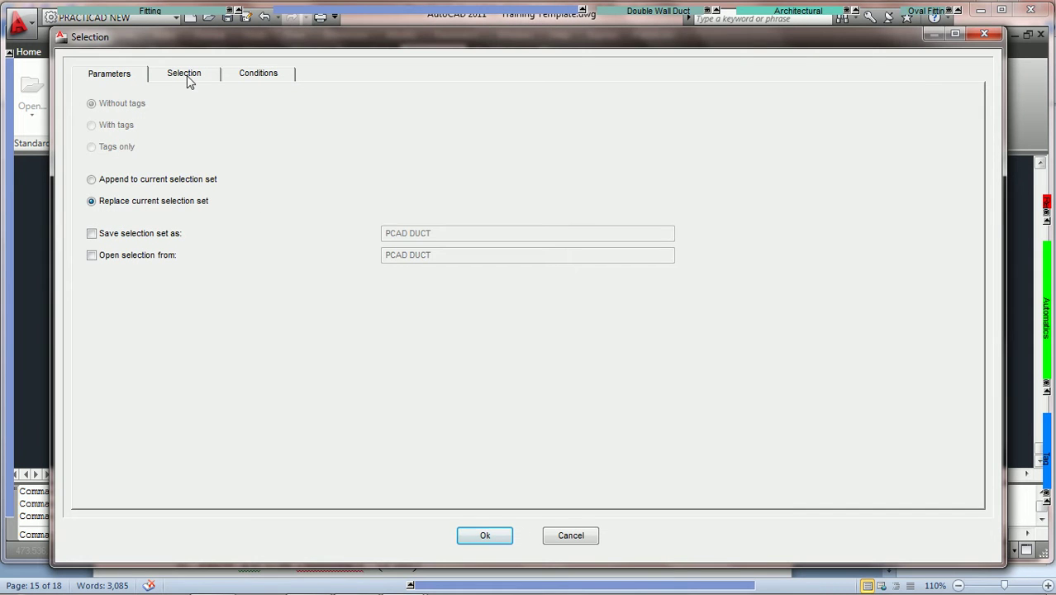
left_click(187, 77)
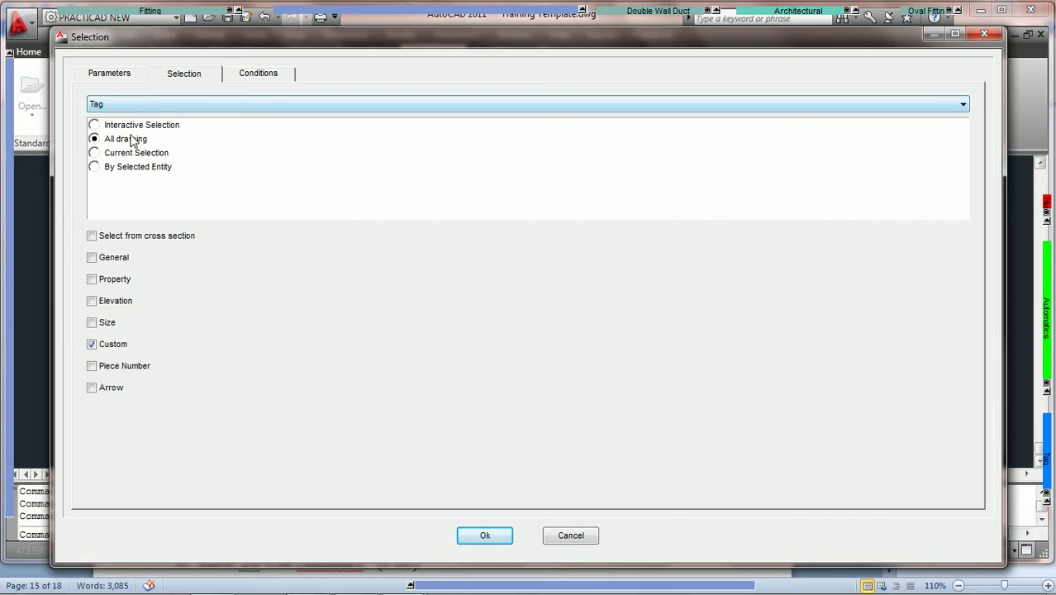
left_click(92, 344)
left_click(92, 280)
left_click(489, 536)
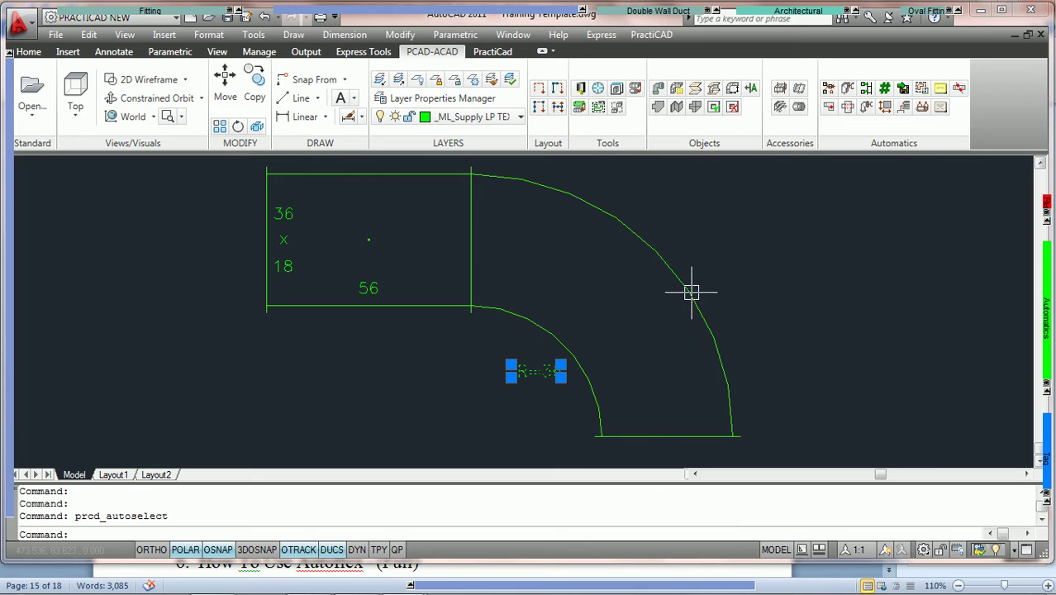
key("Escape")
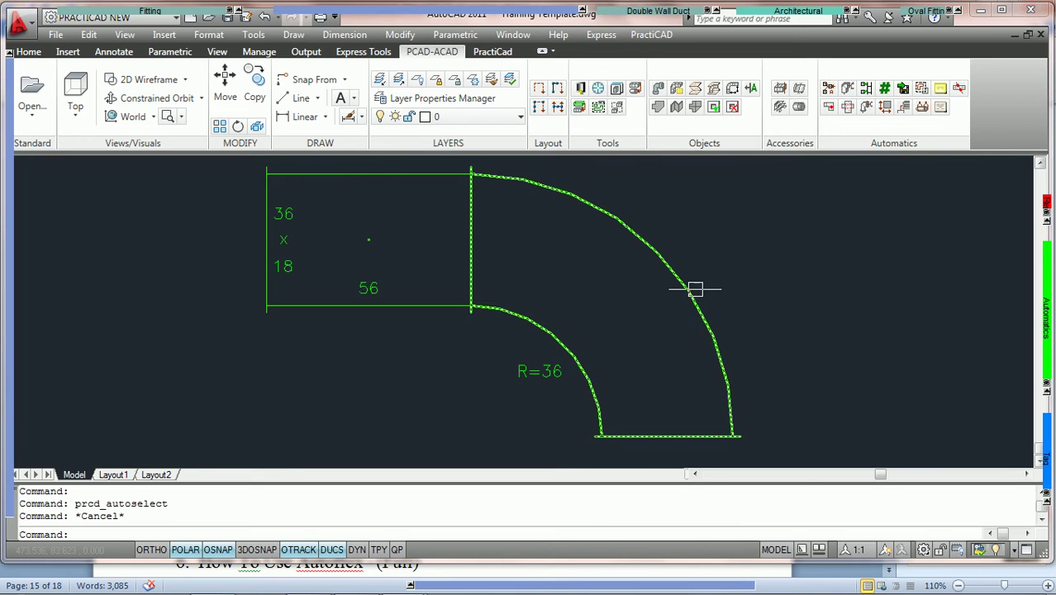
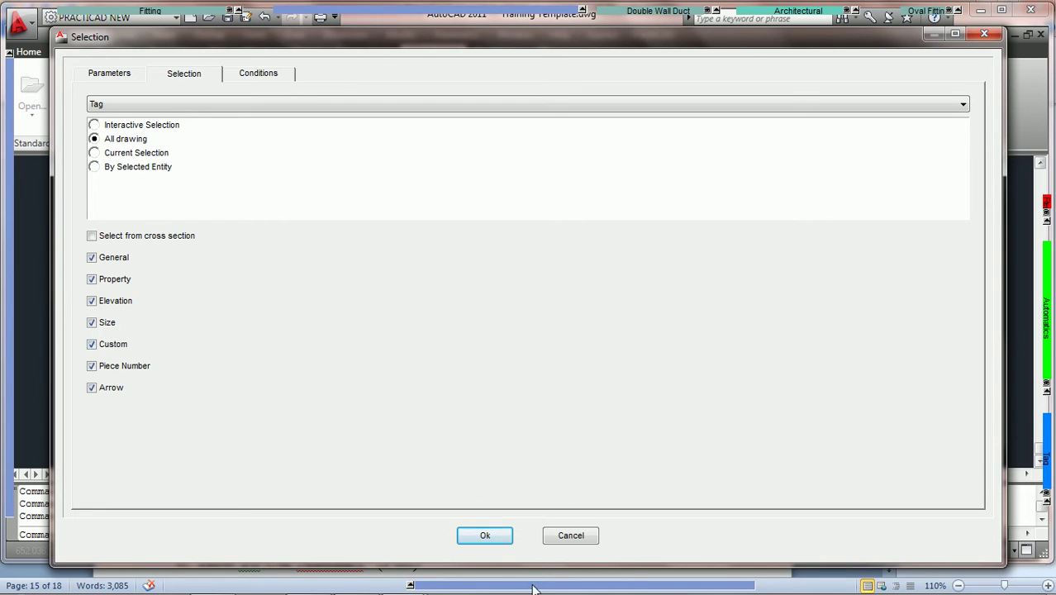
left_click(572, 537)
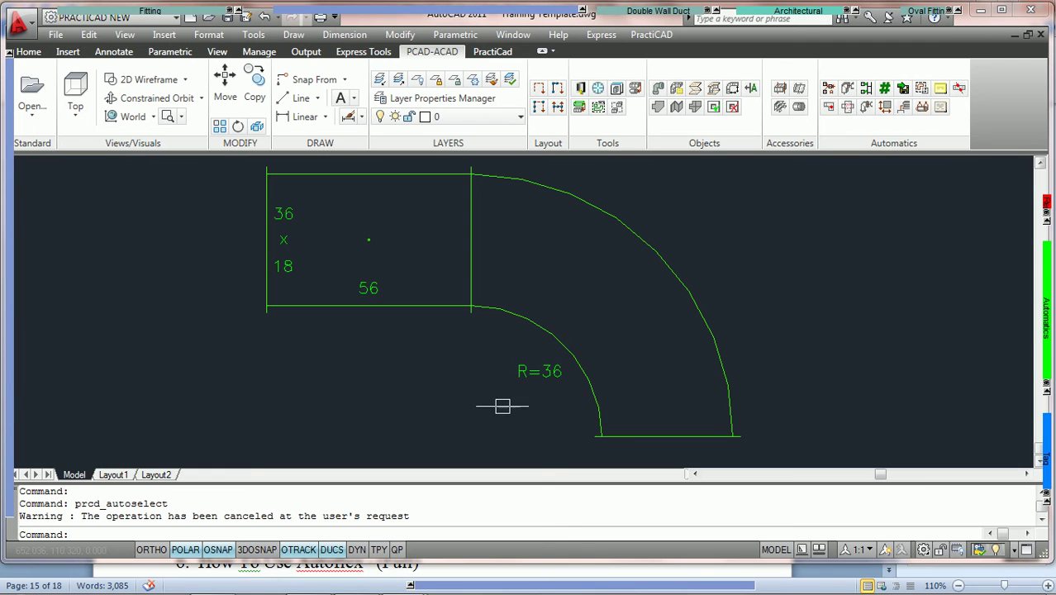
Open the tag settings of the elbow's R=36 tag to check its type and property, and close them without changes.
left_click(539, 377)
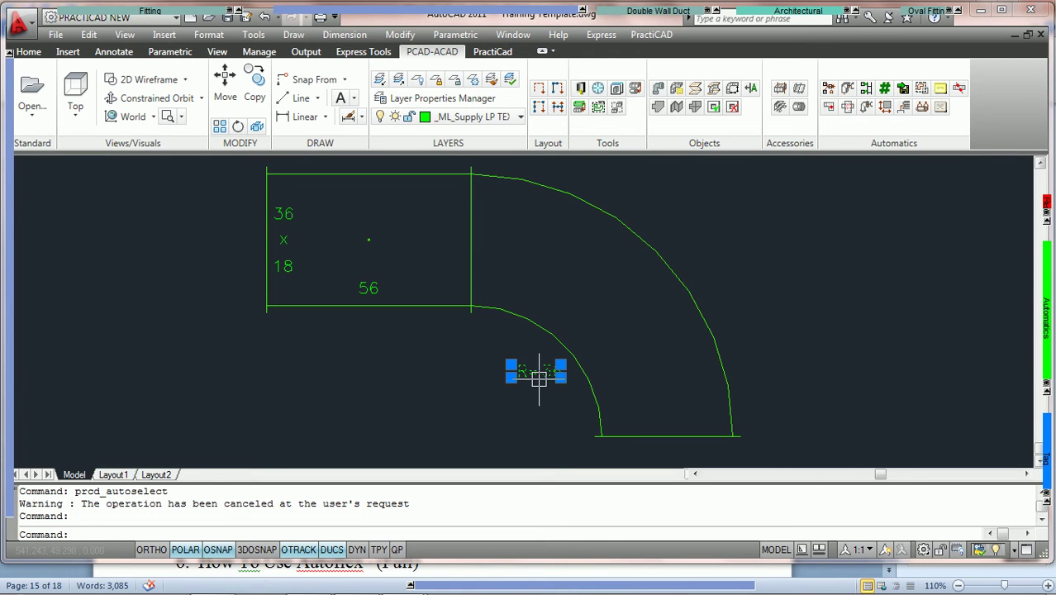
right_click(538, 377)
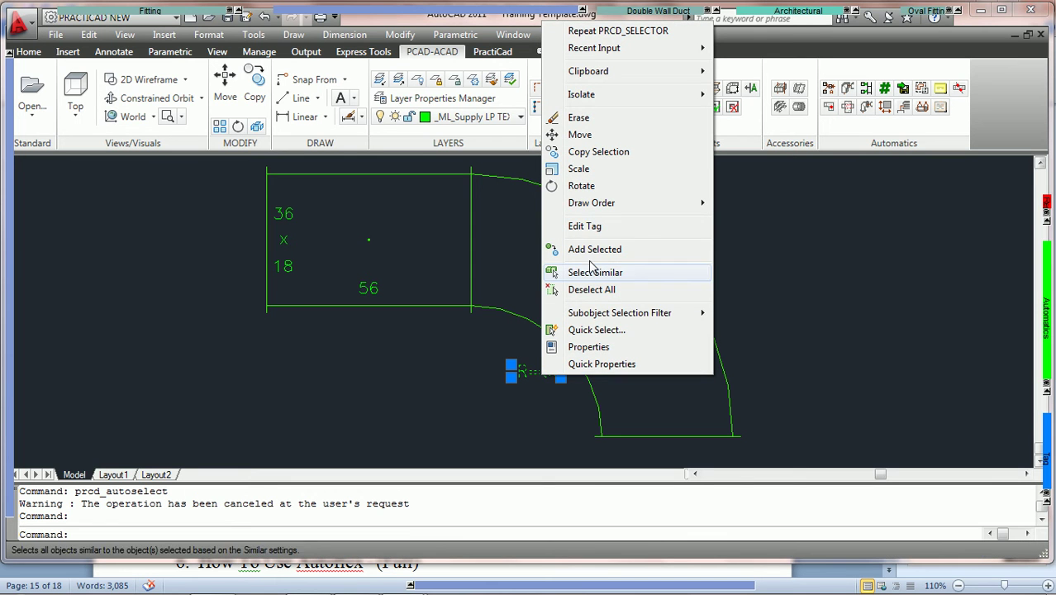
left_click(587, 226)
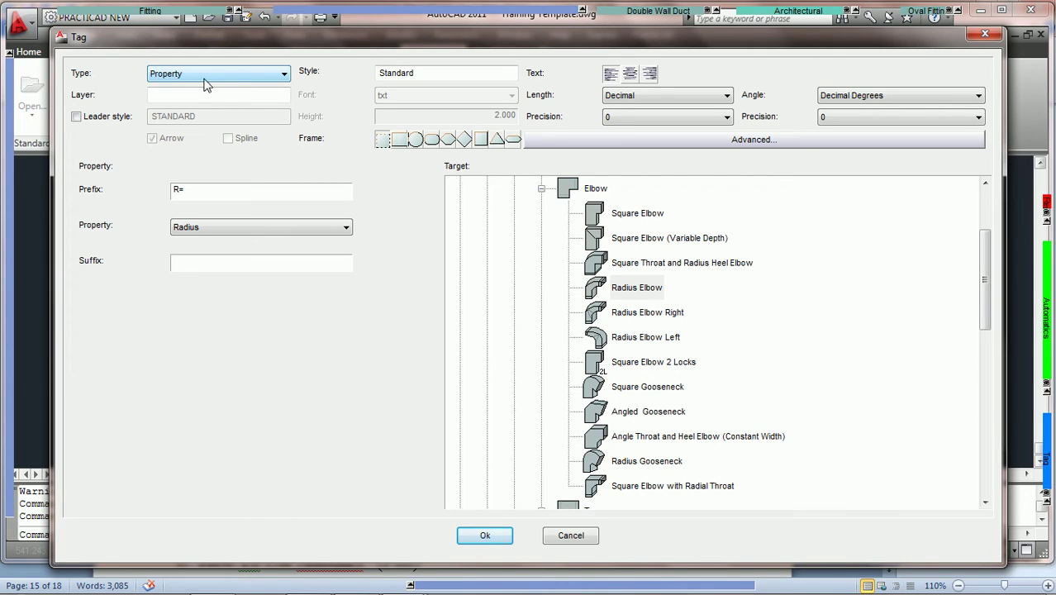
left_click(984, 37)
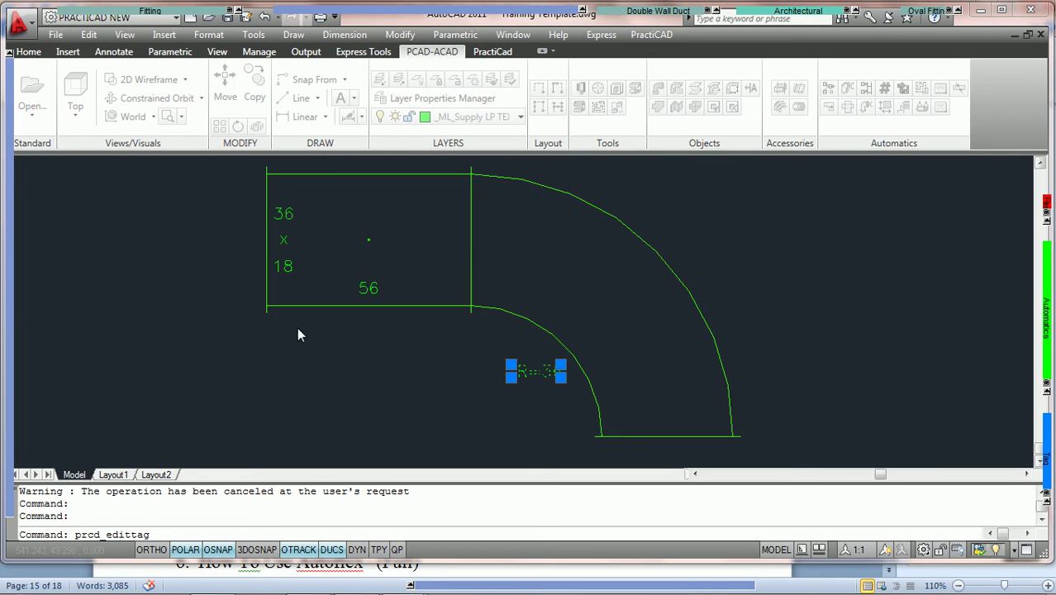
Check the type and layout in the straight duct's 36 x 18 tag settings, close them unchanged, and clear the selection.
left_click(304, 291)
key("Escape")
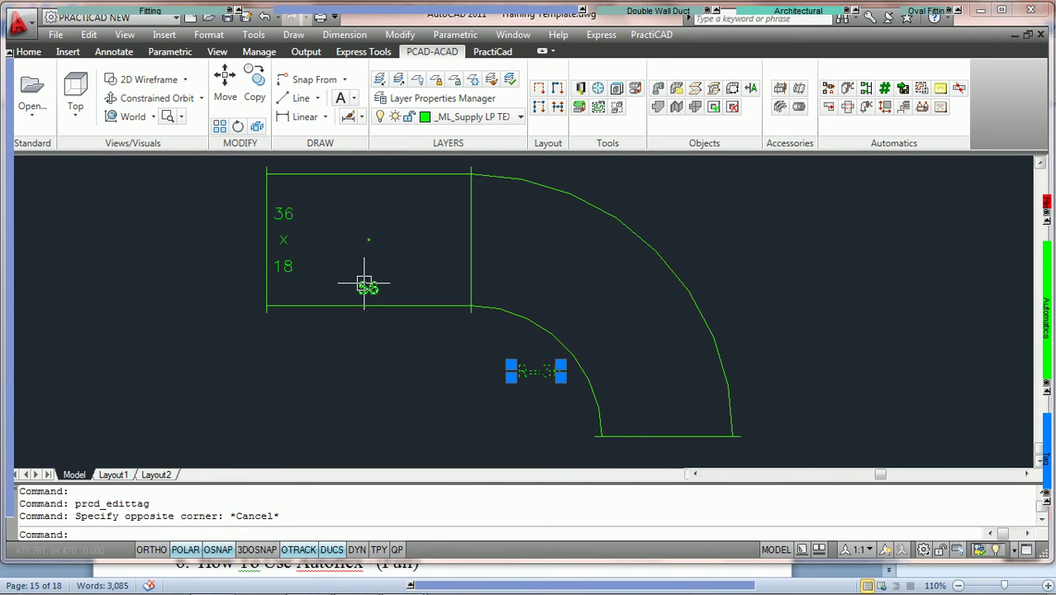
left_click(291, 252)
right_click(313, 257)
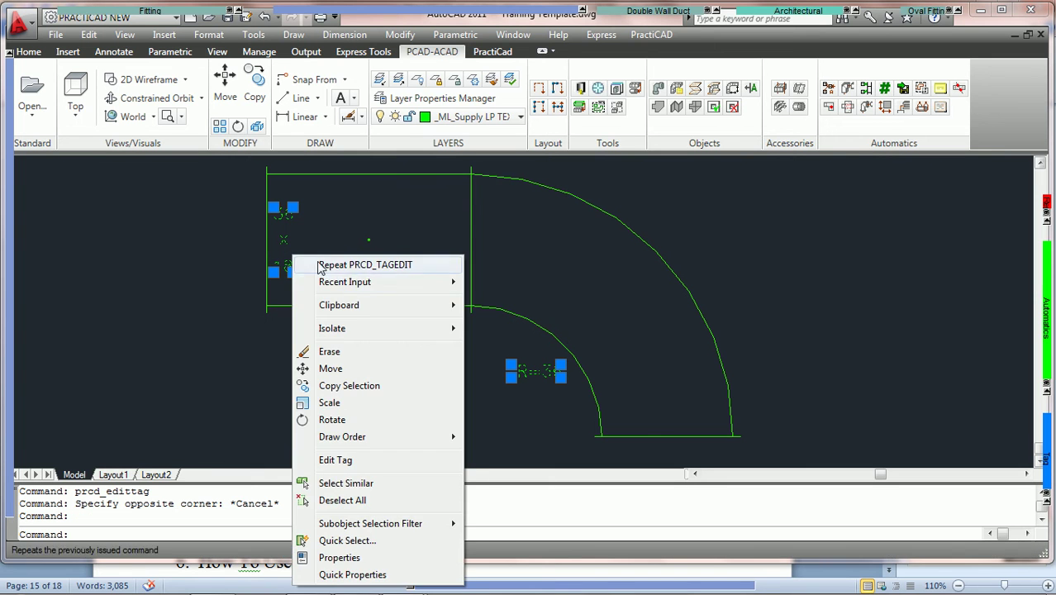
left_click(347, 461)
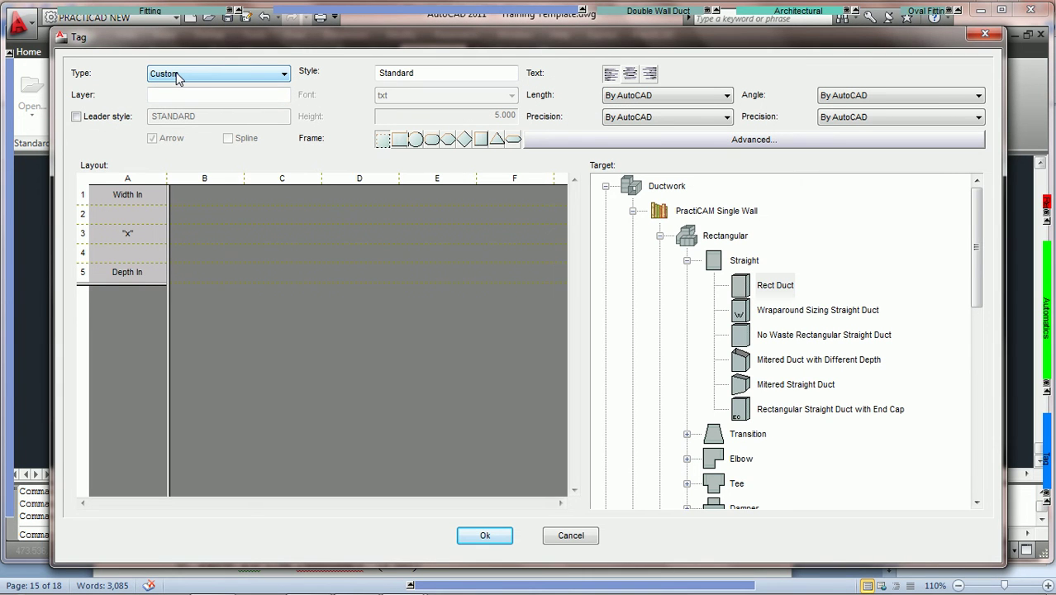
left_click(984, 35)
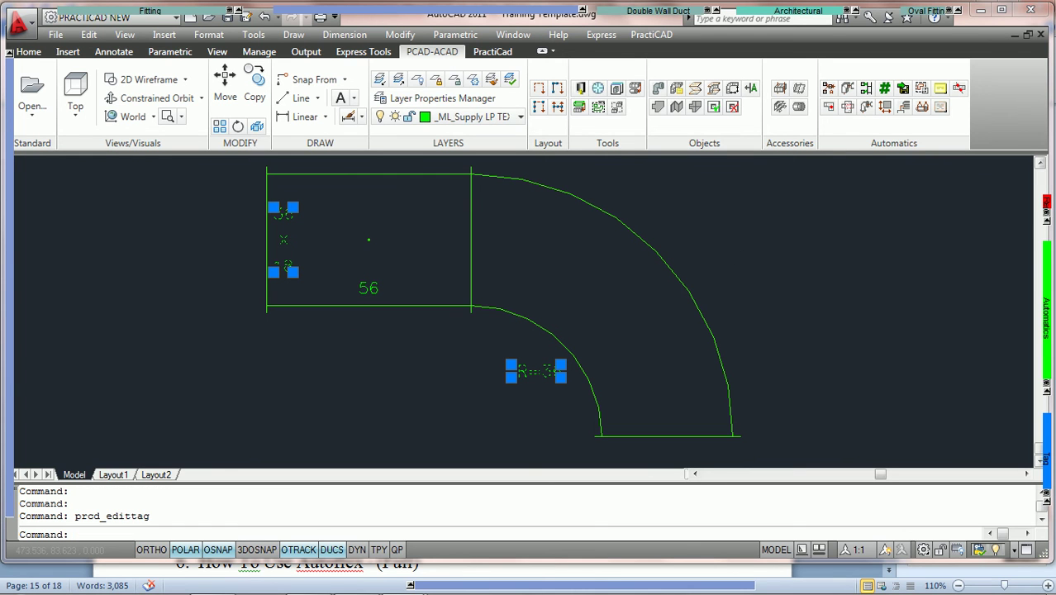
key("Escape")
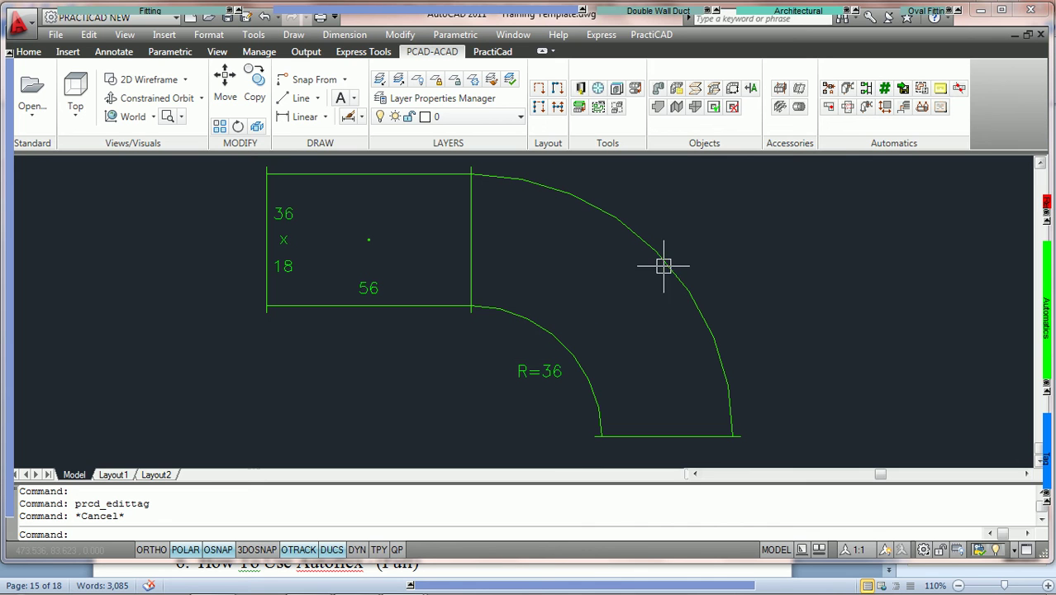
Run the automatic tag selection on all of the drawing with Property enabled instead of Custom, replacing the current selection set.
left_click(922, 90)
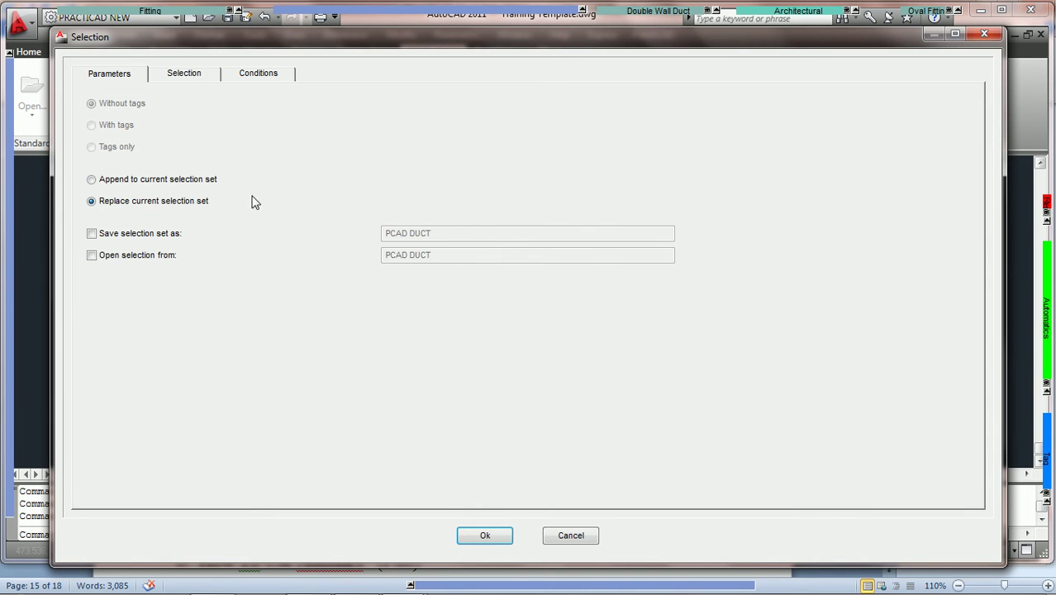
left_click(185, 74)
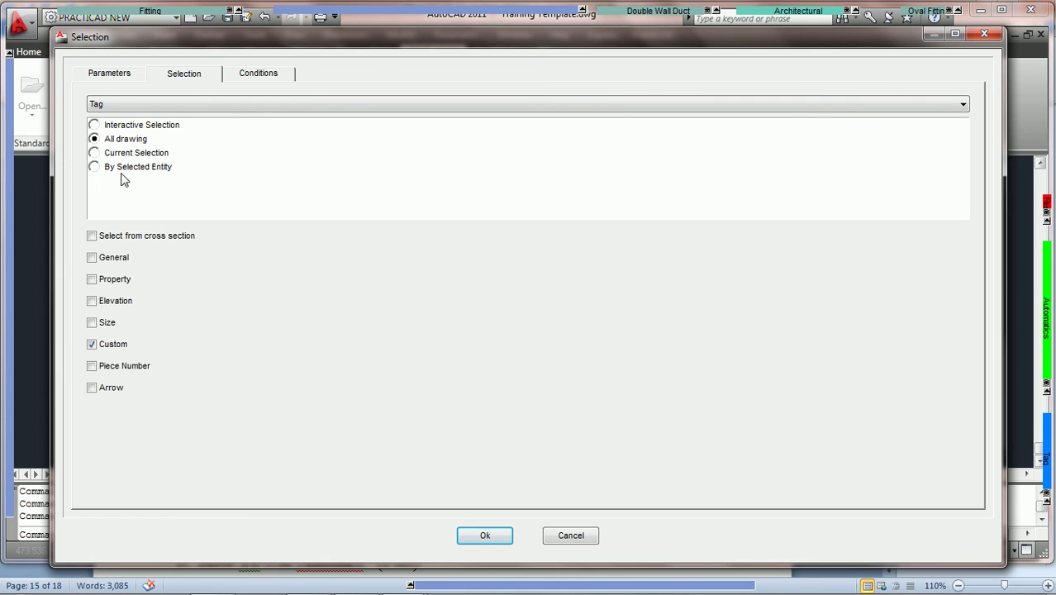
left_click(91, 345)
left_click(91, 281)
left_click(488, 533)
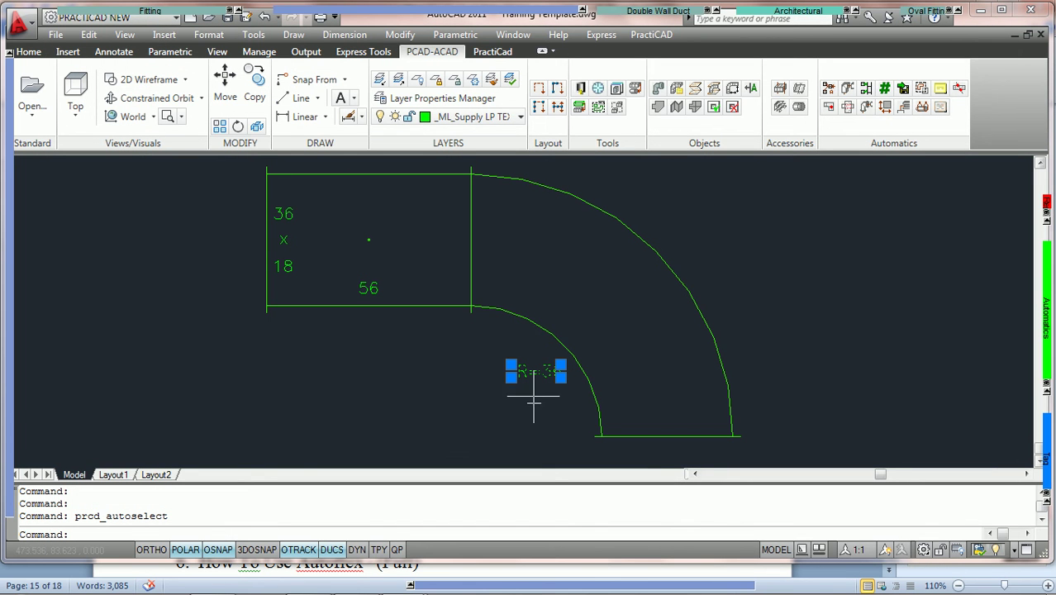